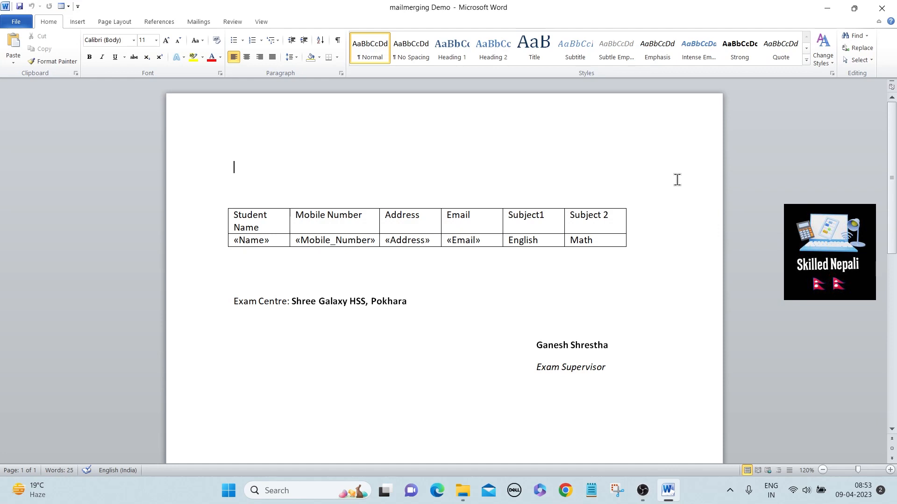
# - Review the Name, Mobile_Number, Address and Email merge fields in the table's second row and the available mailing tools
pyautogui.click(195, 24)
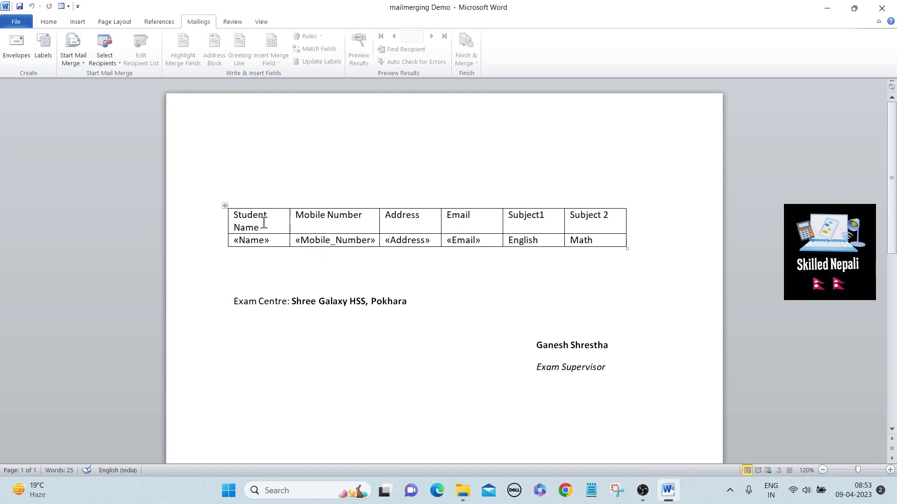
pyautogui.moveTo(267, 228); pyautogui.dragTo(269, 251)
pyautogui.click(280, 243)
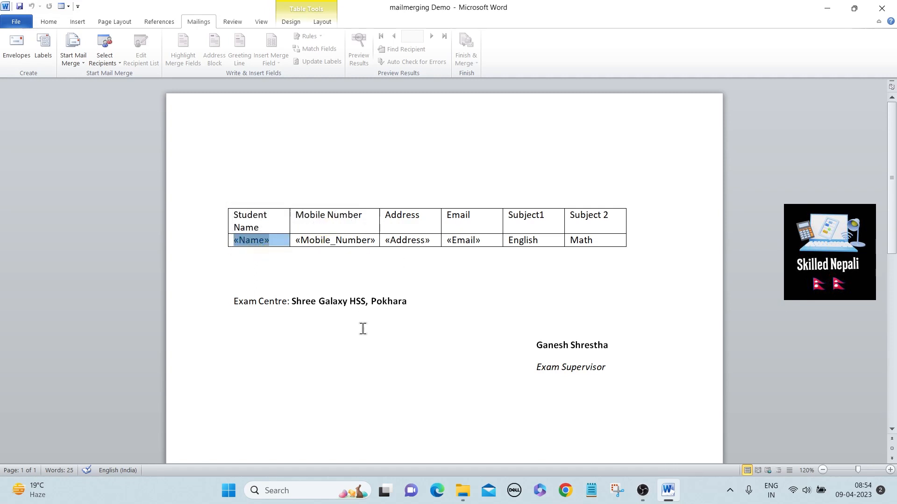
pyautogui.click(327, 242)
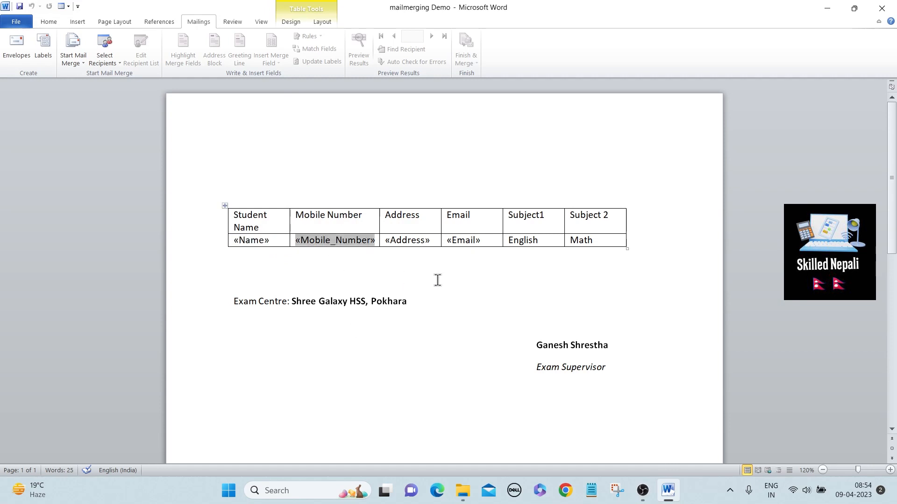
pyautogui.click(418, 278)
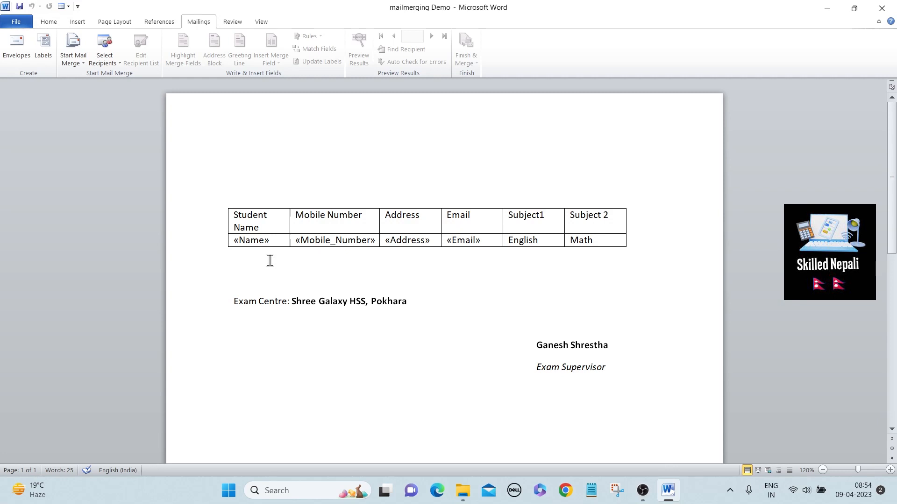
pyautogui.click(282, 270)
# - Open the MailMergeList workbook from the desktop in Excel and maximize its window
pyautogui.press('super+d')
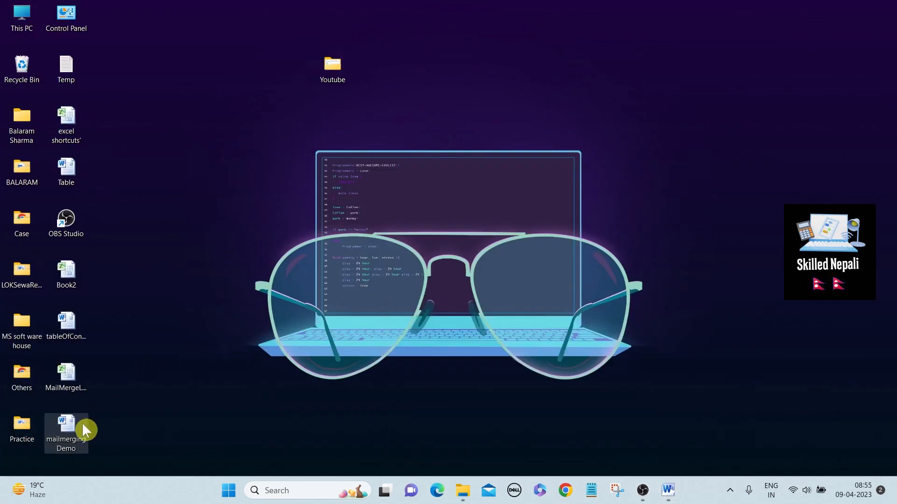
pyautogui.doubleClick(69, 377)
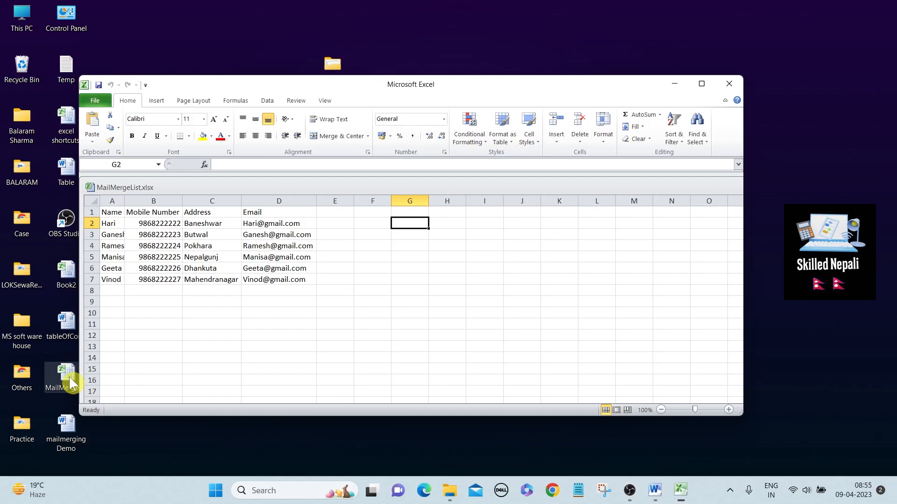
pyautogui.click(704, 85)
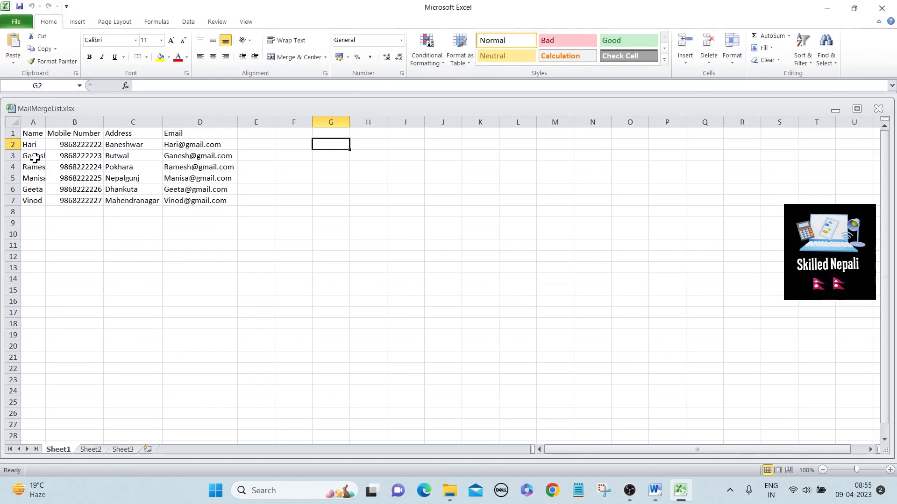
# - Examine the Name, Mobile Number, Address and Email headers on Sheet1 and the recipient data beneath each
pyautogui.click(37, 135)
pyautogui.moveTo(32, 147); pyautogui.dragTo(37, 201)
pyautogui.click(74, 136)
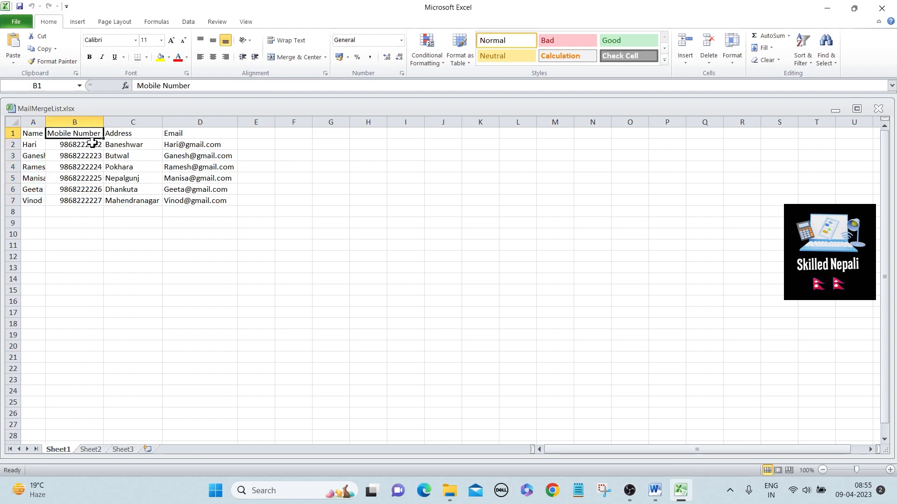
pyautogui.moveTo(90, 145); pyautogui.dragTo(89, 198)
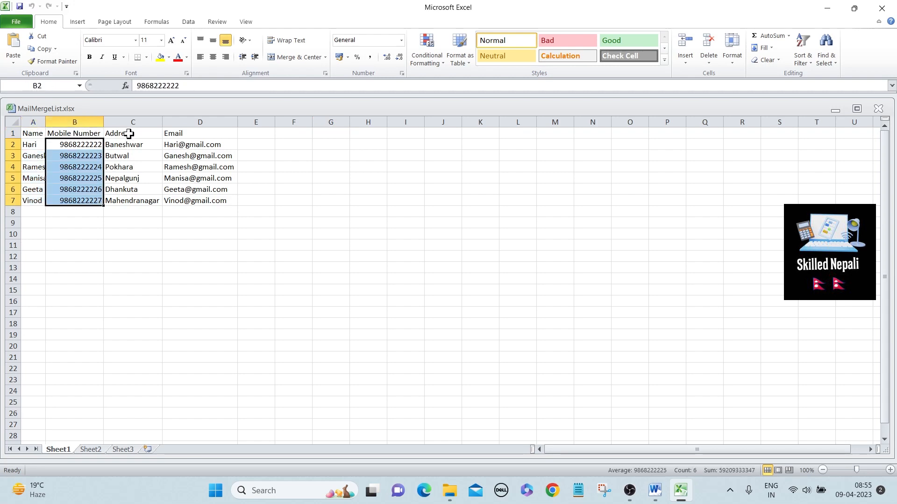
pyautogui.click(128, 135)
pyautogui.moveTo(132, 146); pyautogui.dragTo(133, 198)
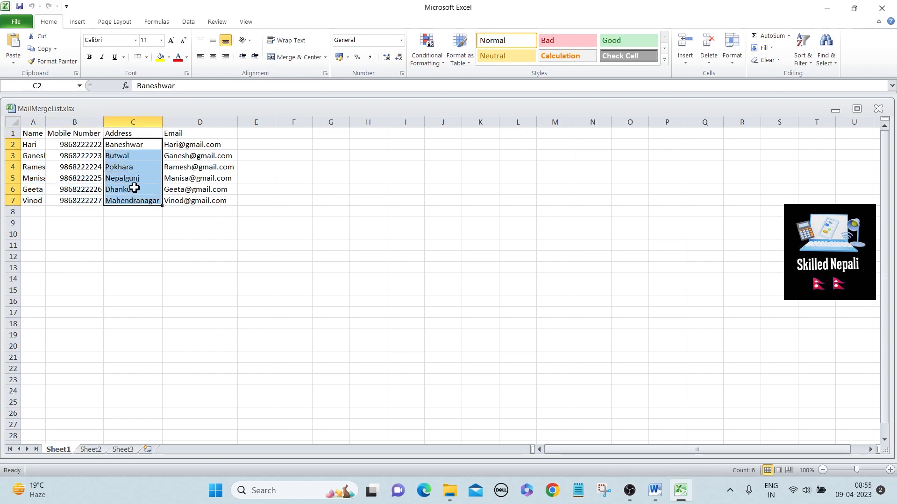
pyautogui.click(174, 135)
pyautogui.moveTo(175, 145); pyautogui.dragTo(180, 199)
pyautogui.click(302, 192)
pyautogui.moveTo(256, 147); pyautogui.dragTo(437, 156)
pyautogui.click(368, 183)
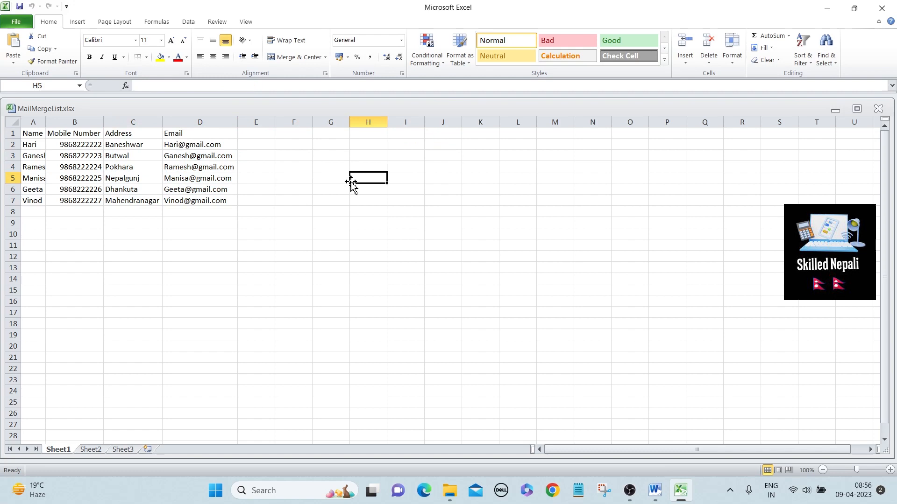
pyautogui.click(251, 133)
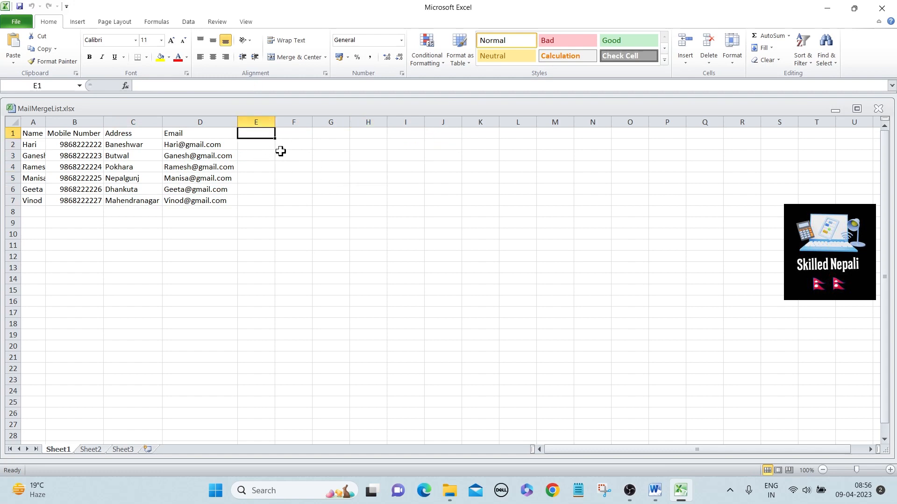
pyautogui.click(31, 136)
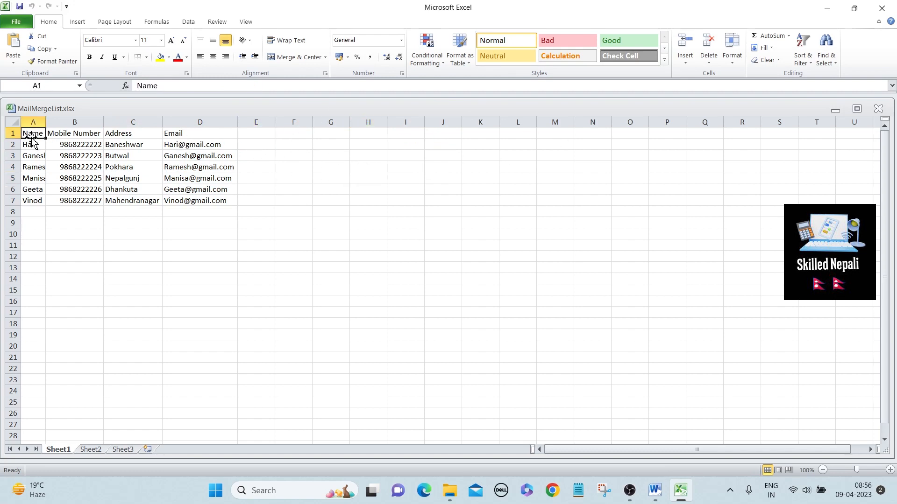
# - Minimize the workbook, return to the mailmerging Demo document in Word and choose the document type for a mail merge
pyautogui.click(827, 8)
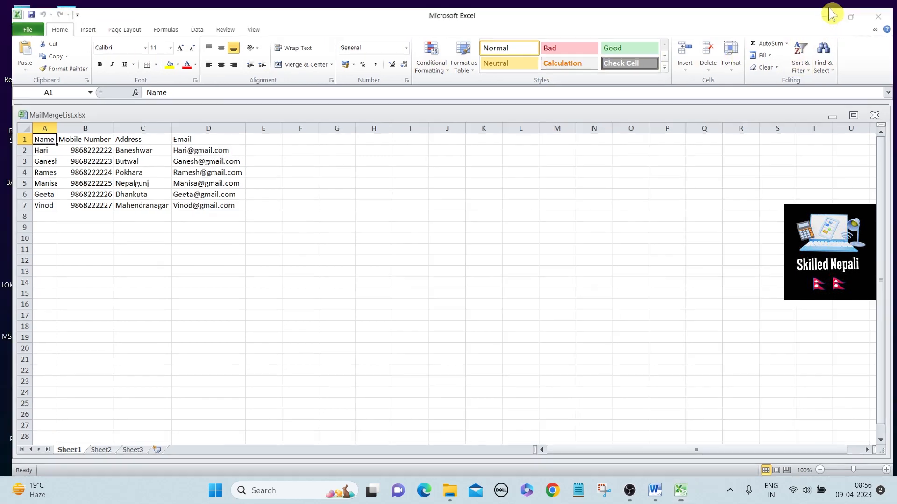
pyautogui.rightClick(557, 24)
pyautogui.click(596, 73)
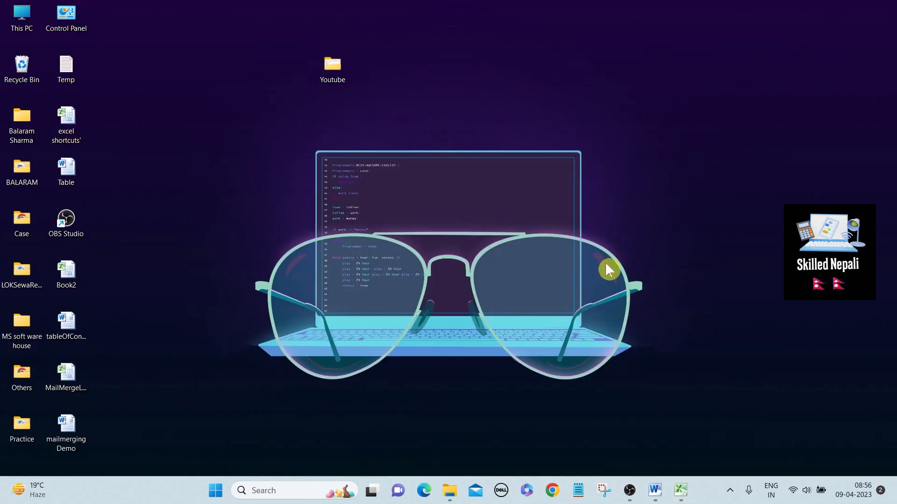
pyautogui.click(656, 491)
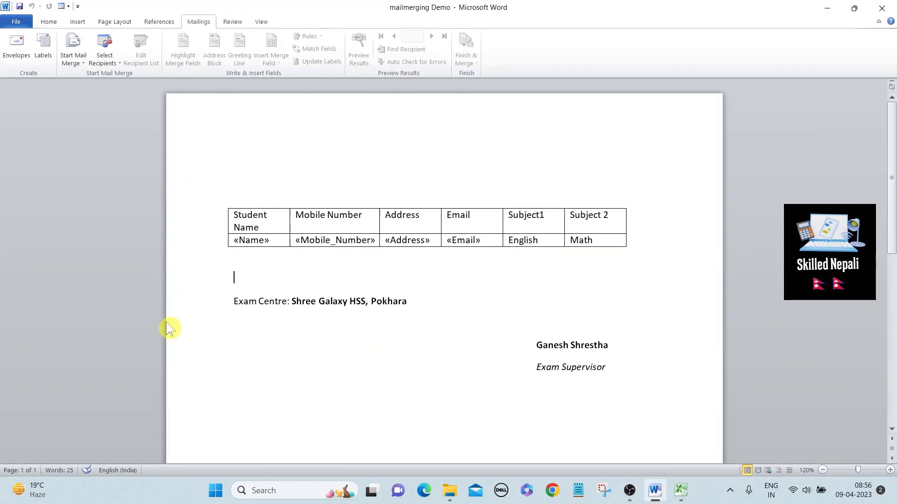
pyautogui.click(74, 51)
pyautogui.click(85, 76)
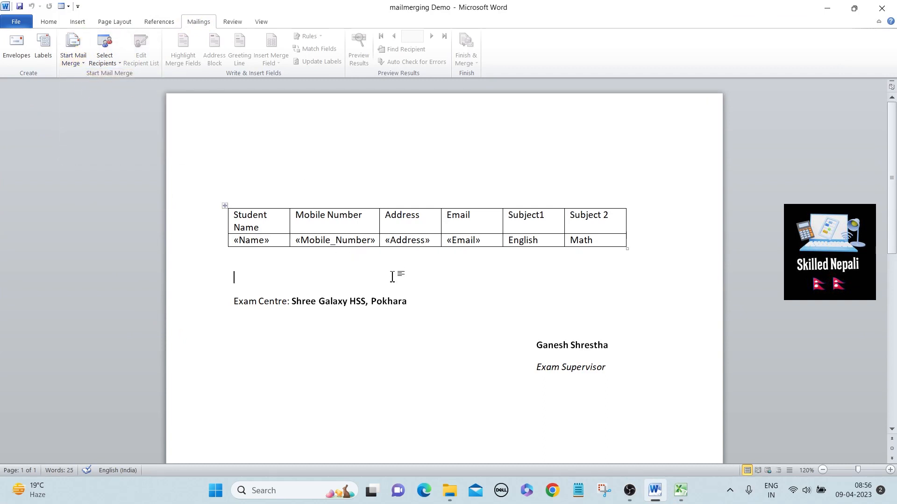
pyautogui.click(111, 56)
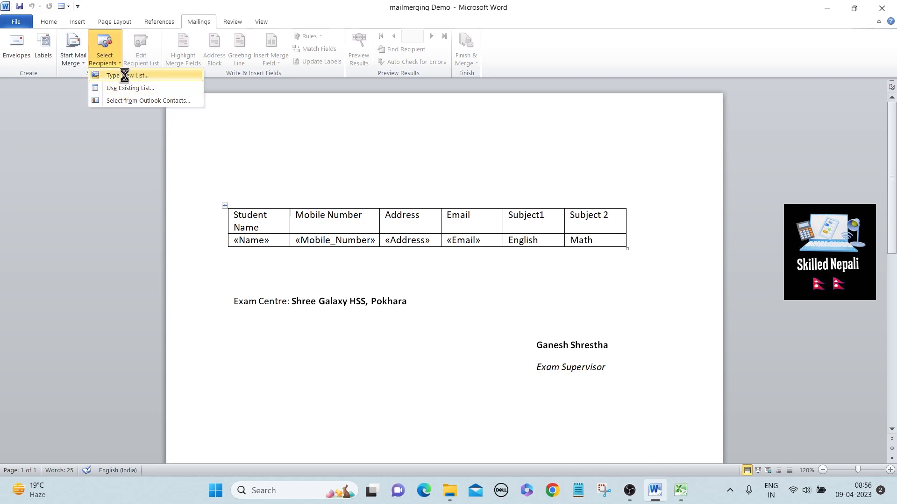
pyautogui.click(120, 75)
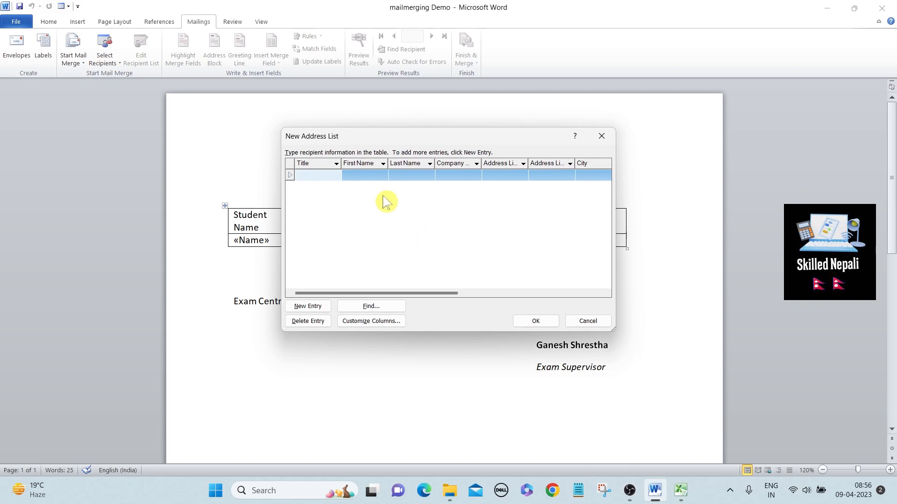
pyautogui.click(384, 327)
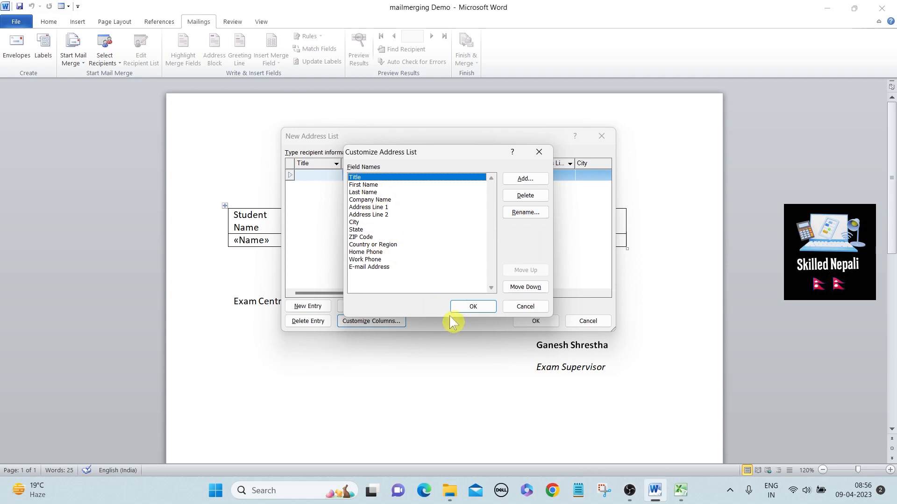
pyautogui.click(472, 308)
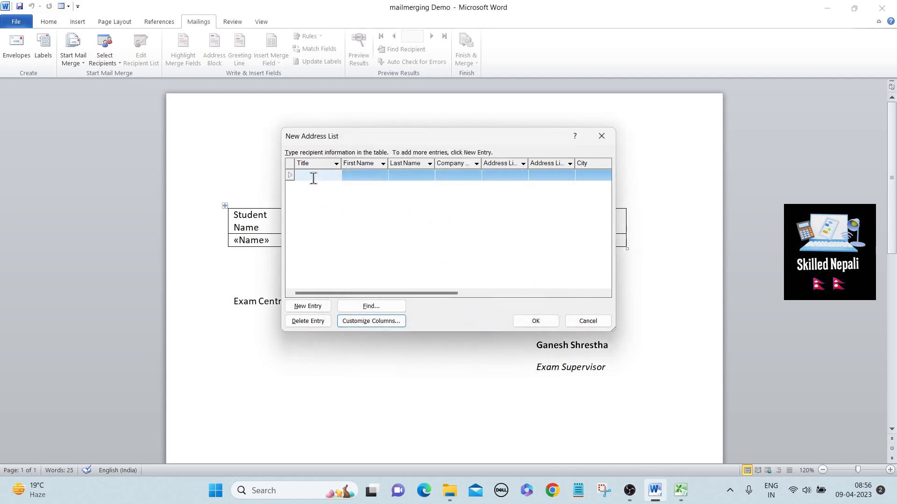
pyautogui.click(486, 177)
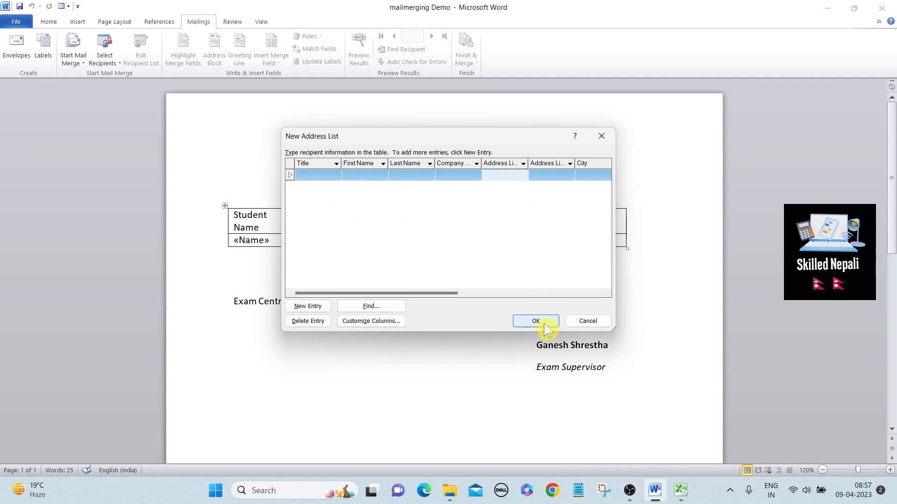
pyautogui.click(601, 138)
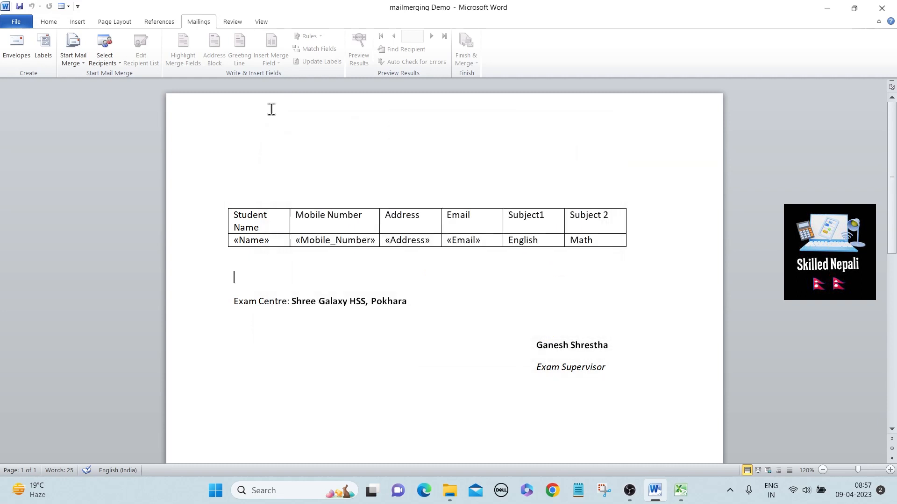
# - Use the existing MailMergeList workbook on the Desktop as the recipient list, choosing Sheet1$ with its first row as column headers
pyautogui.click(115, 65)
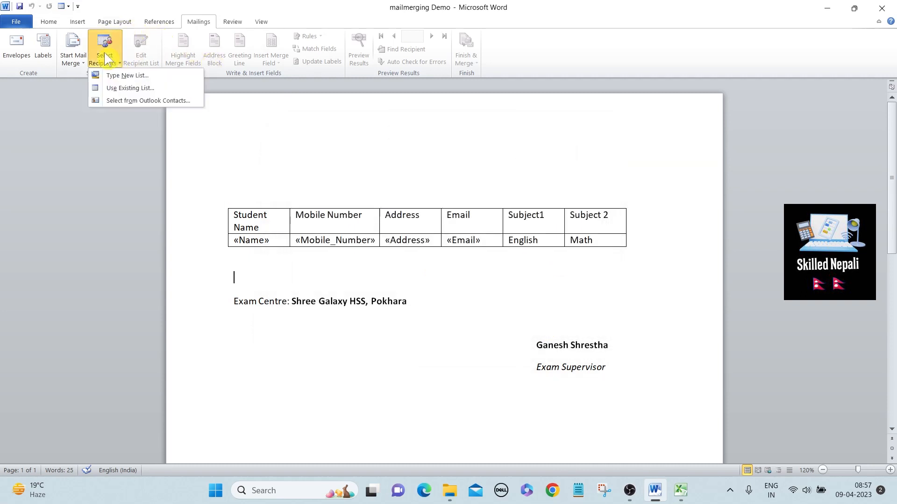
pyautogui.click(122, 88)
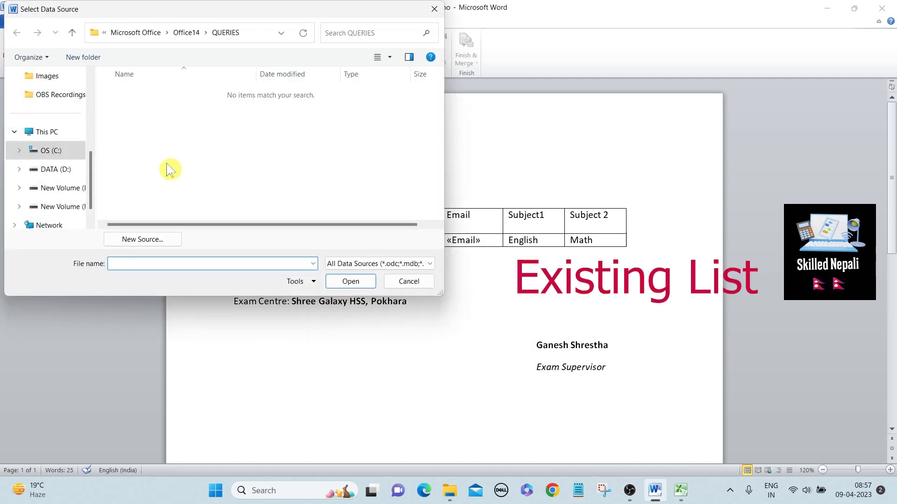
pyautogui.scroll(5, 56, 155)
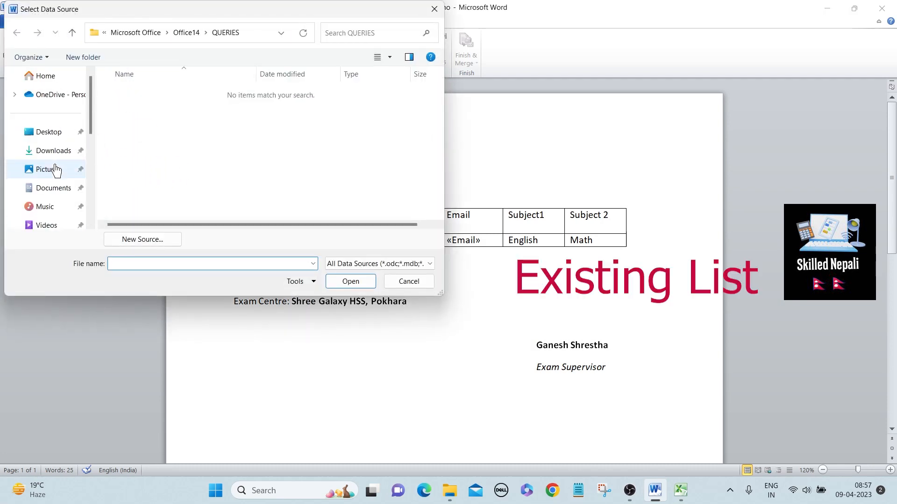
pyautogui.click(49, 133)
pyautogui.scroll(-3, 233, 149)
pyautogui.click(224, 136)
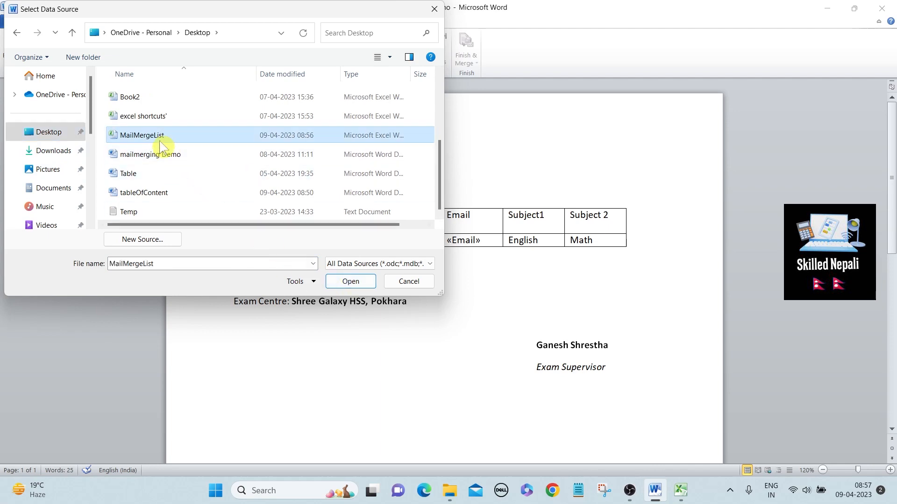
pyautogui.click(350, 281)
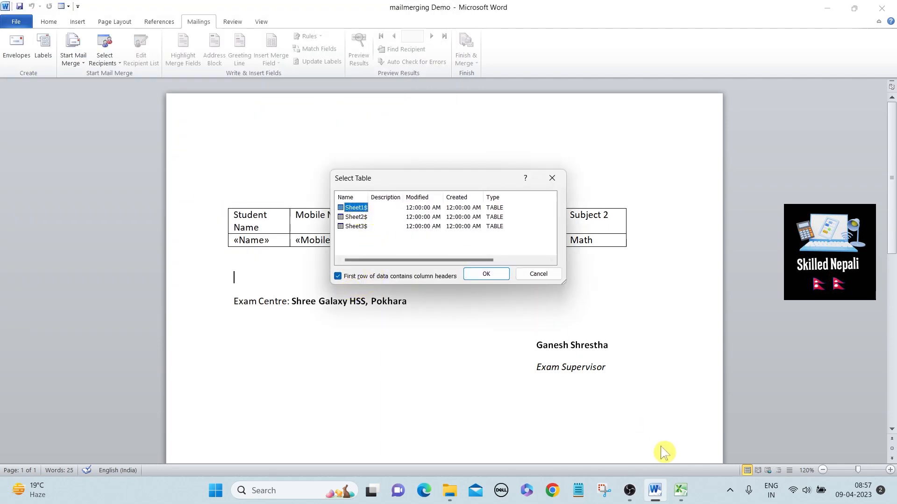
pyautogui.click(680, 490)
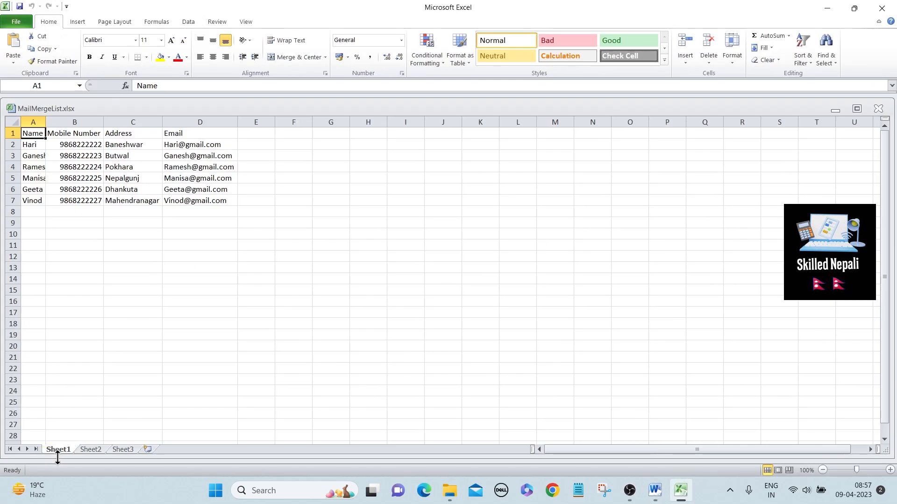
pyautogui.click(827, 8)
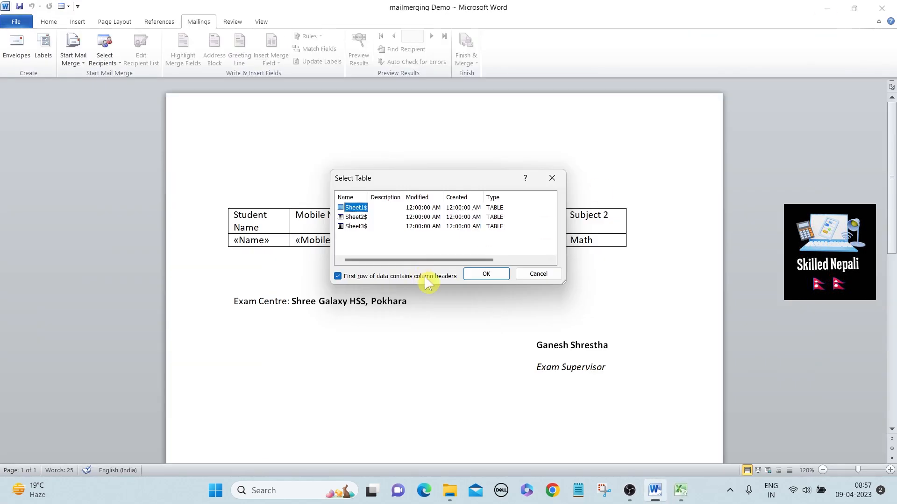
pyautogui.click(488, 277)
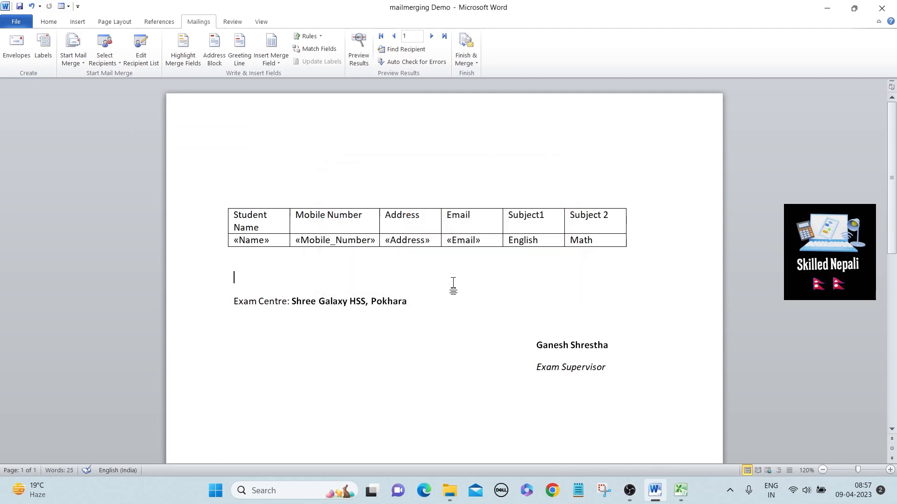
# - Make the header cells A1:D1 bold in the MailMergeList workbook in Excel, and return to the mailmerging Demo document in Word
pyautogui.click(681, 490)
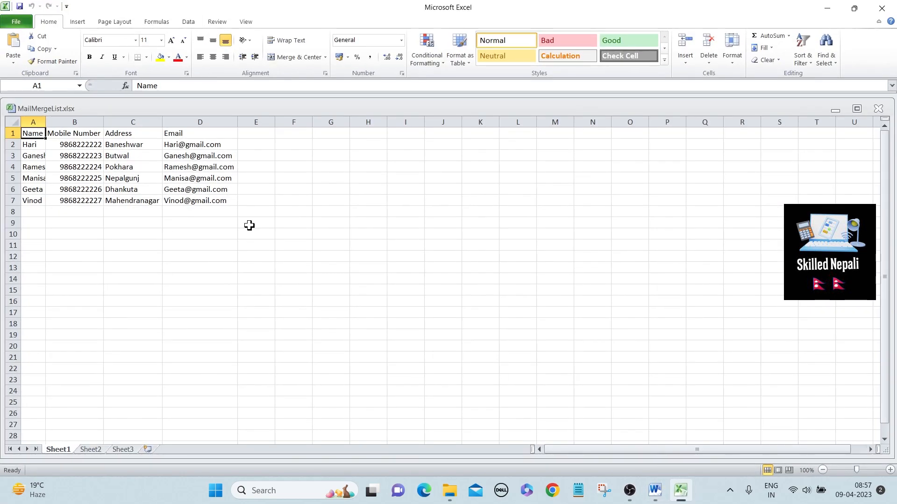
pyautogui.hotkey('alt', 'Tab')
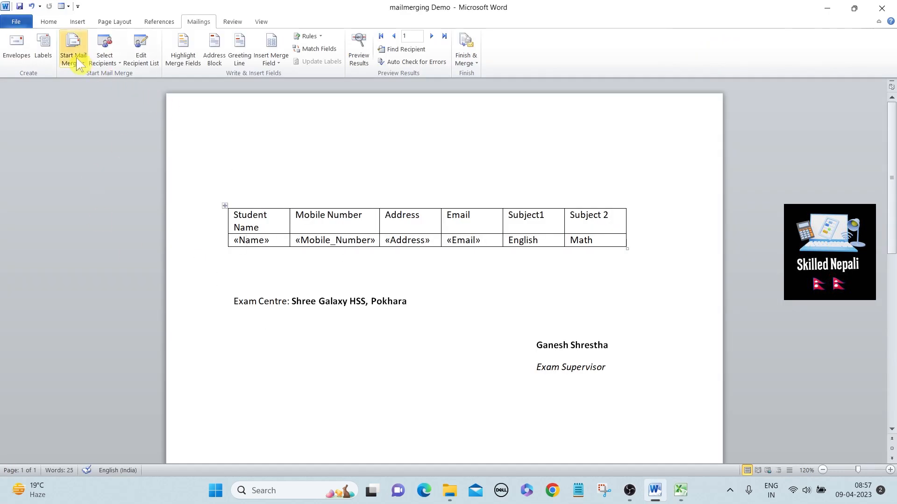
pyautogui.click(284, 270)
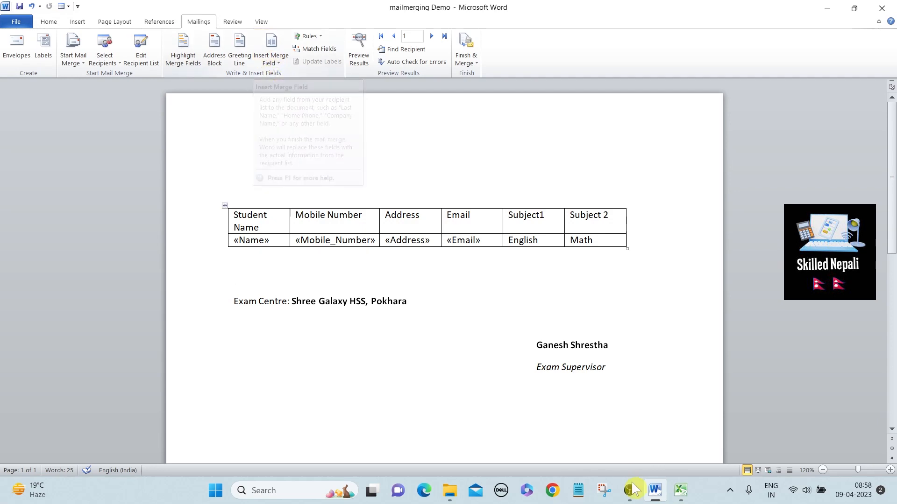
pyautogui.click(680, 490)
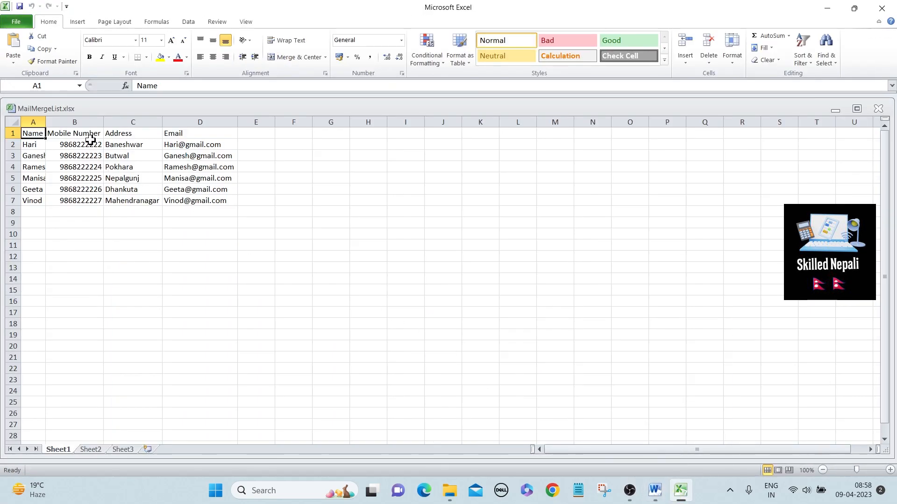
pyautogui.moveTo(30, 134); pyautogui.dragTo(175, 135)
pyautogui.hotkey('ctrl', 'b')
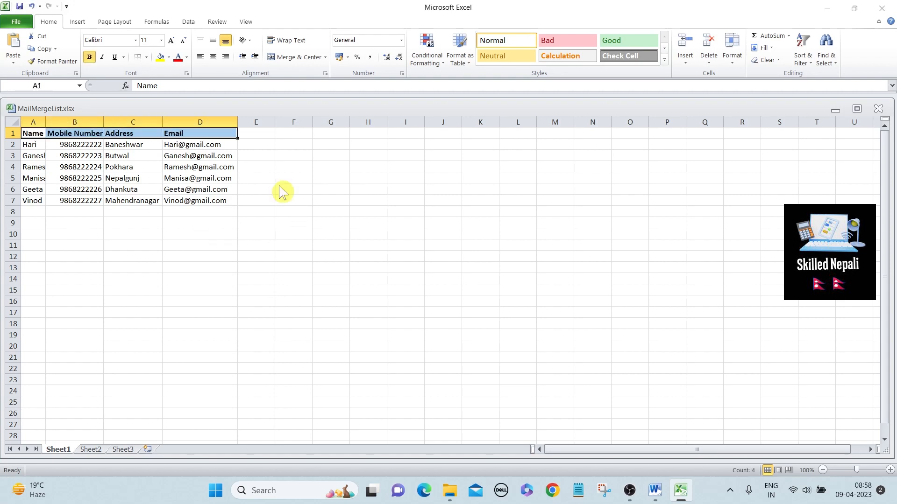
pyautogui.hotkey('alt', 'Tab')
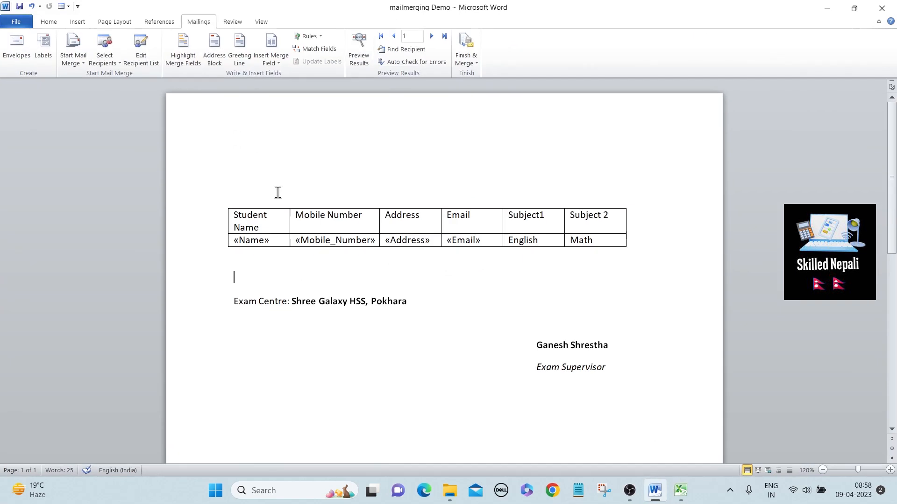
# - Clear the Name, Mobile_Number, Address and Email merge fields from the second row of the student table
pyautogui.click(276, 65)
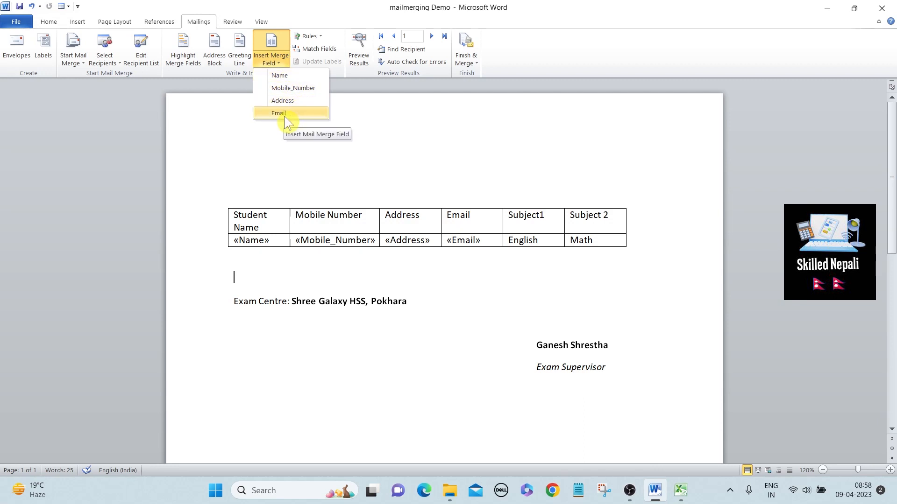
pyautogui.click(229, 241)
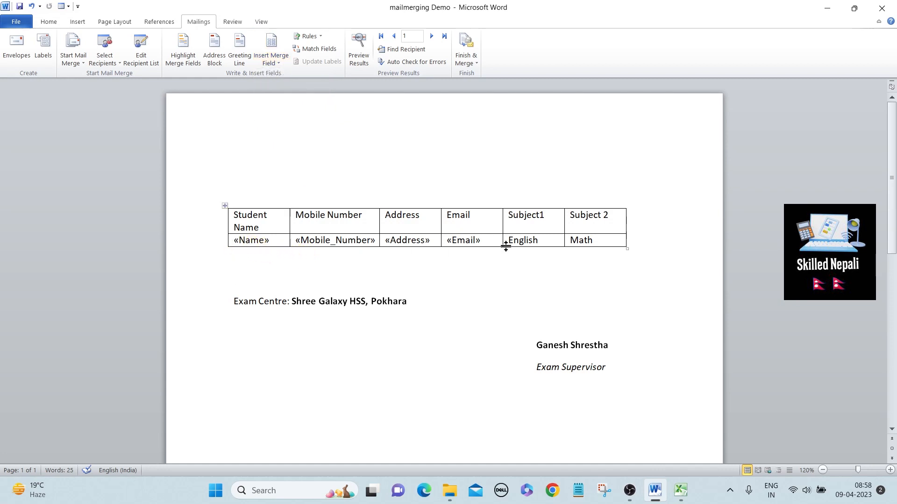
pyautogui.moveTo(490, 241); pyautogui.dragTo(245, 247)
pyautogui.press('Delete')
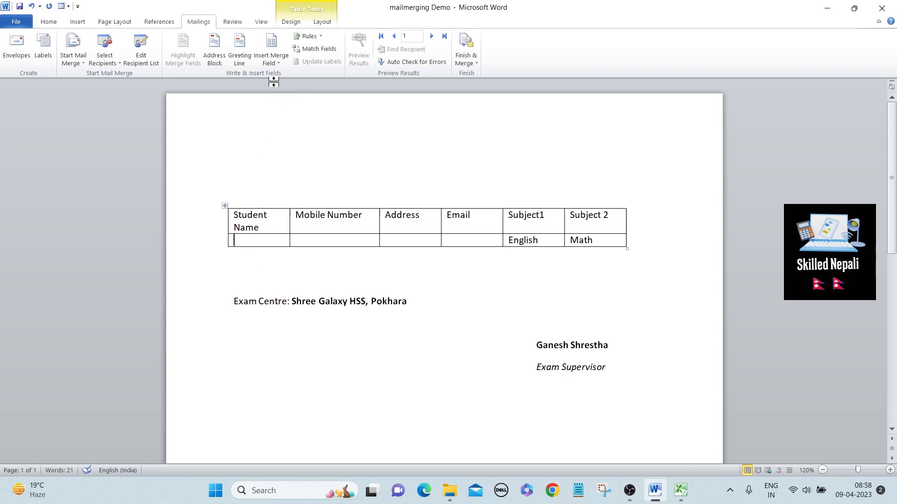
# - Insert the Name, Mobile_Number and Address merge fields into the empty cells beneath their matching table headers
pyautogui.click(271, 61)
pyautogui.click(288, 78)
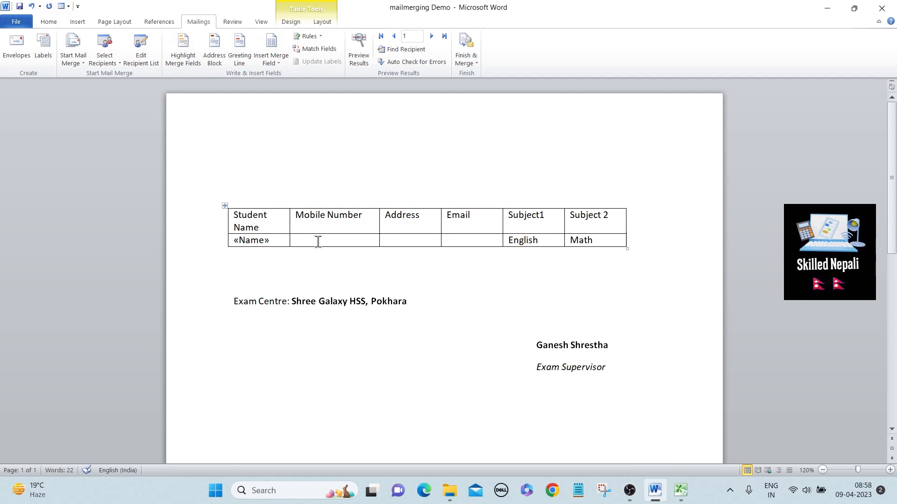
pyautogui.click(271, 59)
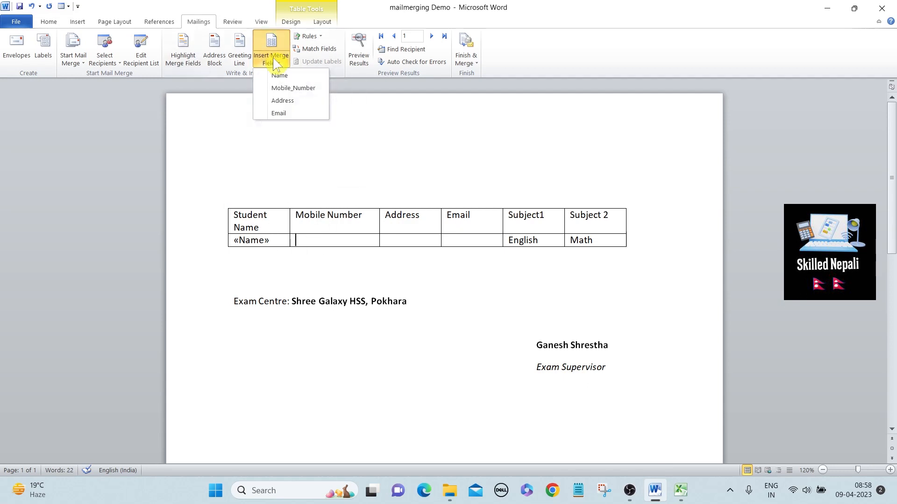
pyautogui.click(286, 89)
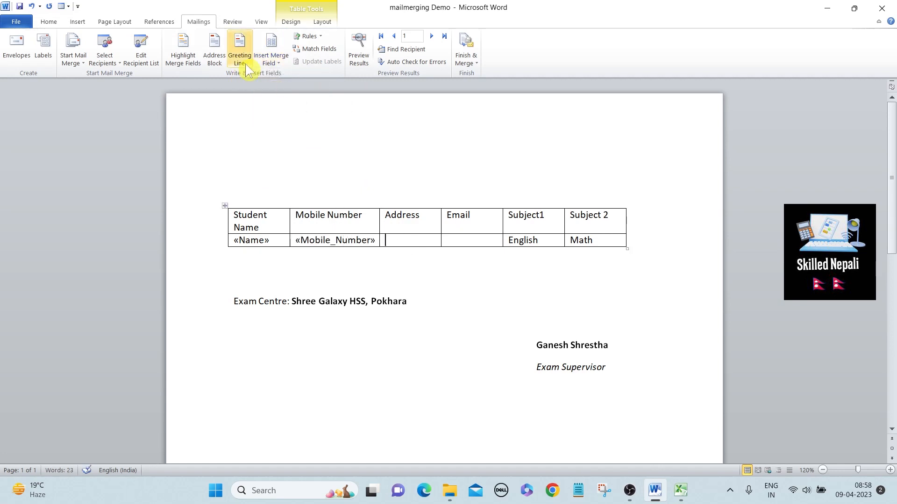
pyautogui.click(269, 59)
pyautogui.click(281, 100)
# - Insert the Email database field into the empty cell beneath the Email header and close the Insert Merge Field dialog
pyautogui.click(469, 240)
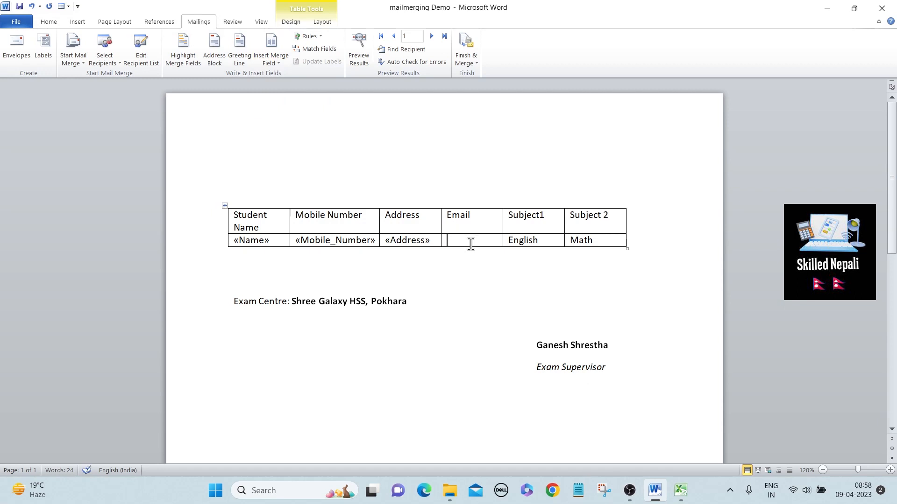
pyautogui.click(271, 43)
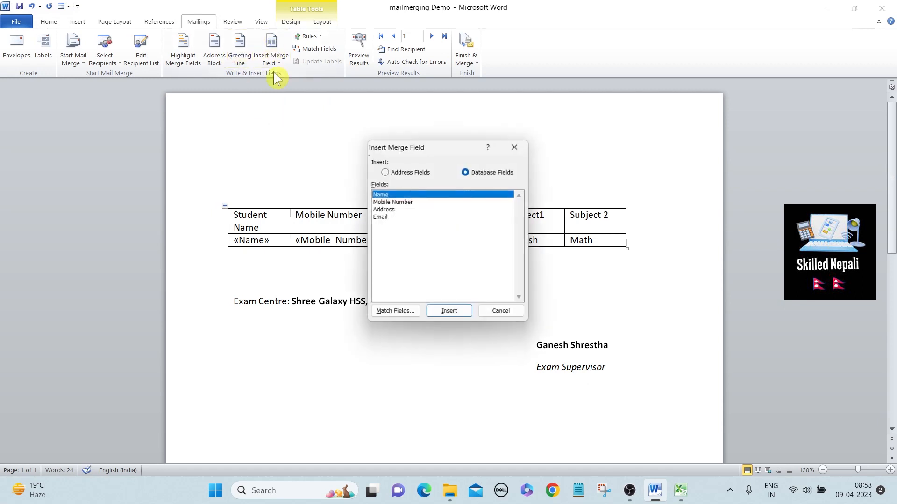
pyautogui.click(384, 217)
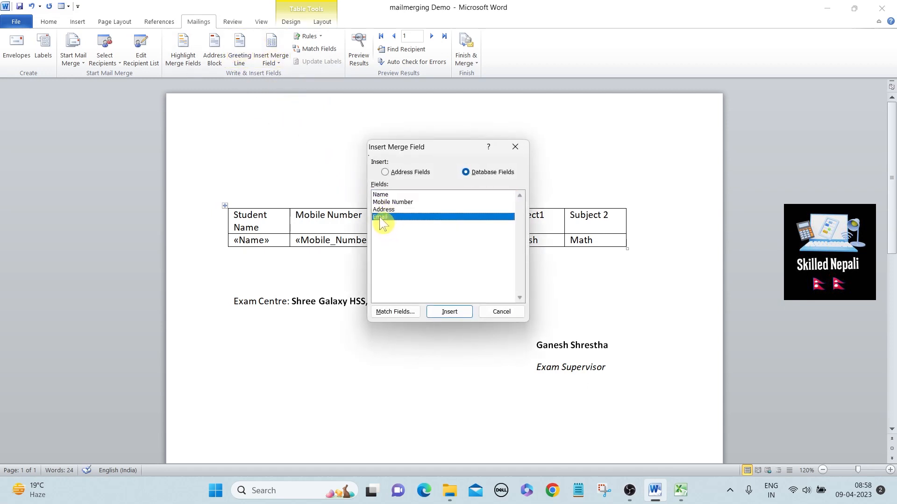
pyautogui.click(449, 311)
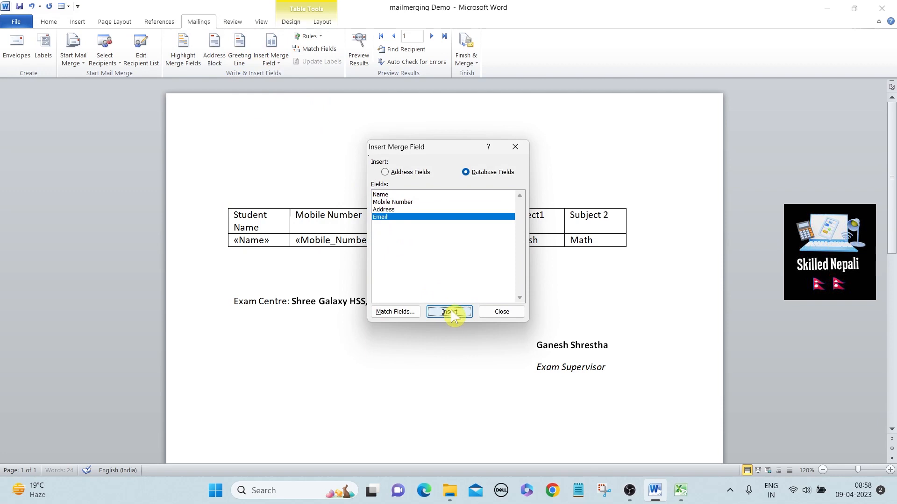
pyautogui.click(515, 146)
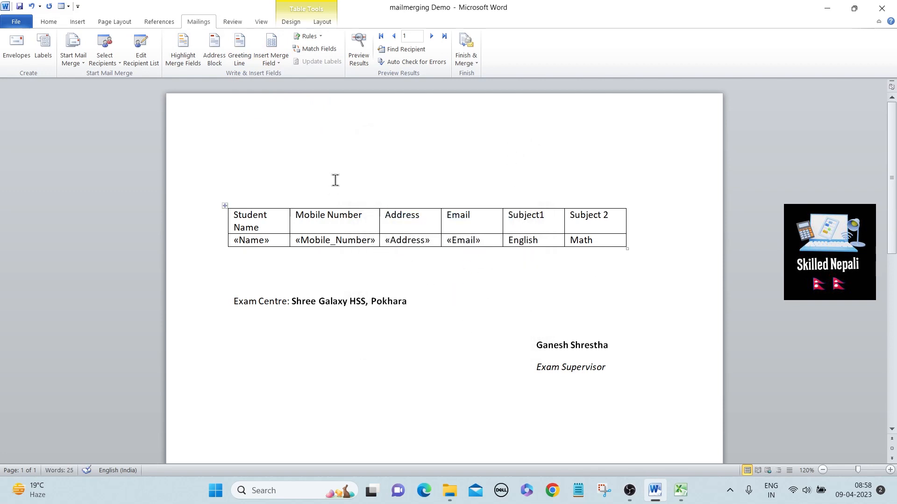
# - Review the exam document's full layout, and examine the recipient names and mobile numbers in the MailMergeList workbook in Excel
pyautogui.moveTo(218, 203); pyautogui.dragTo(551, 366)
pyautogui.click(336, 360)
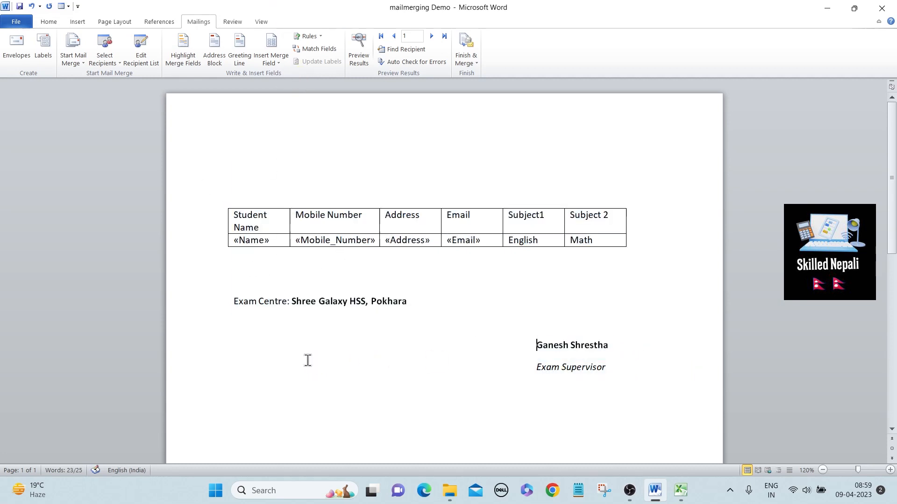
pyautogui.scroll(-10, 313, 289)
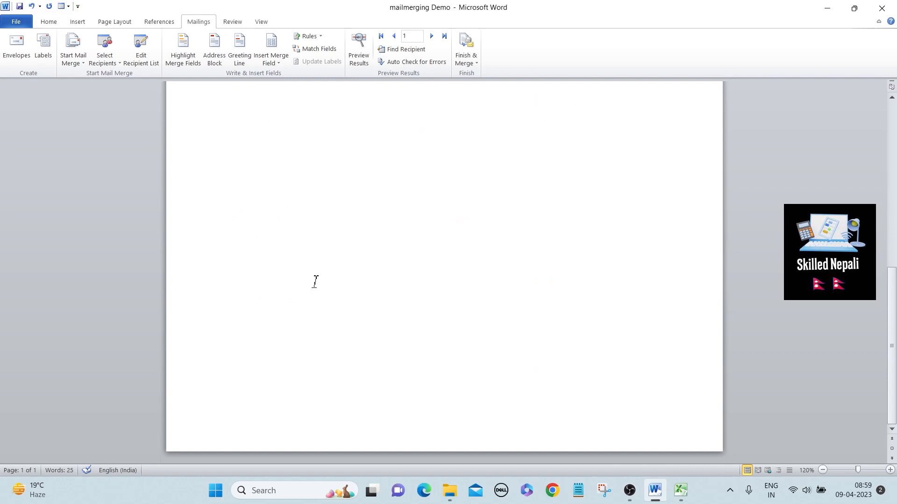
pyautogui.scroll(10, 315, 282)
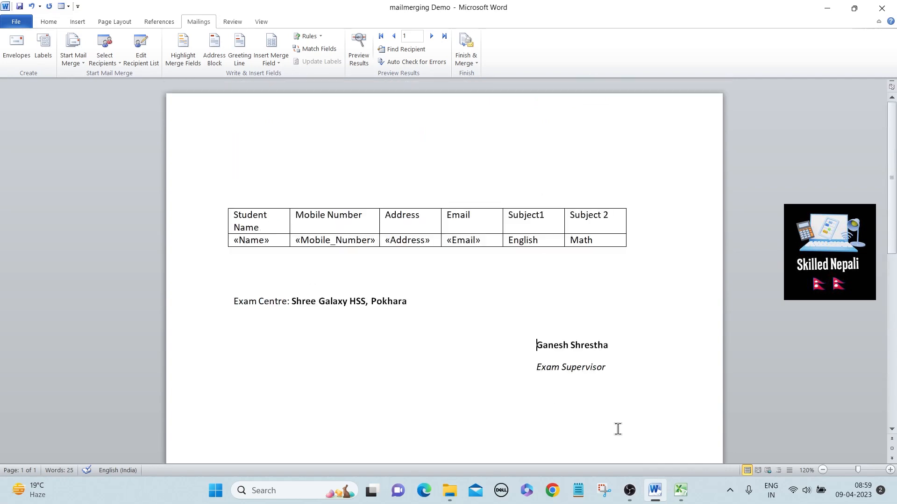
pyautogui.click(681, 491)
pyautogui.moveTo(31, 144); pyautogui.dragTo(32, 200)
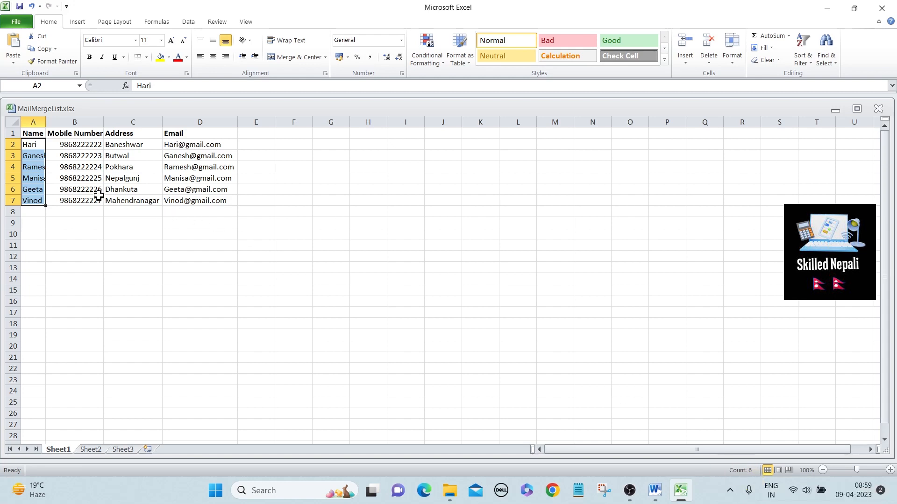
pyautogui.click(68, 189)
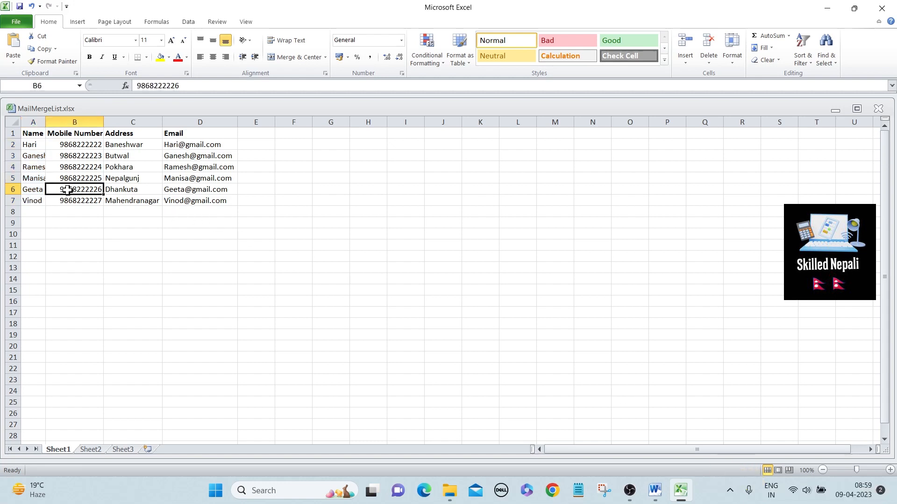
# - Return to the Word document and preview the merge results for each recipient, from record 1 through record 6
pyautogui.hotkey('alt', 'Tab')
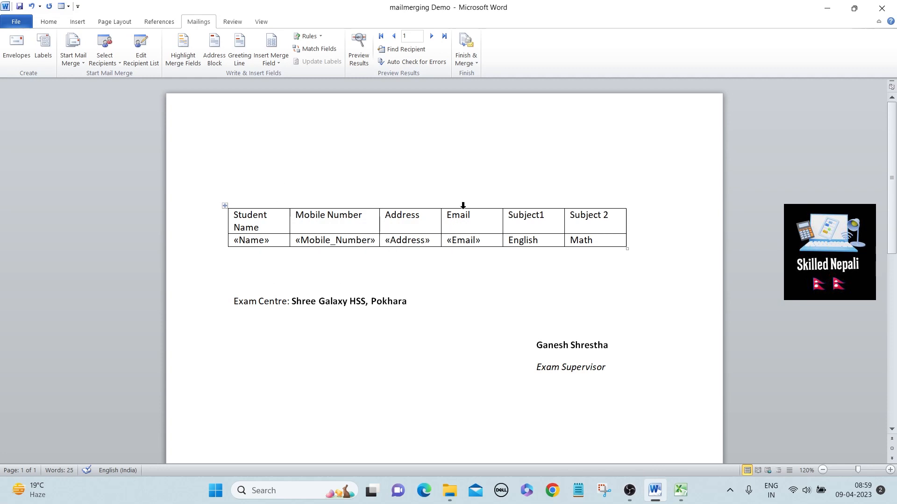
pyautogui.click(362, 56)
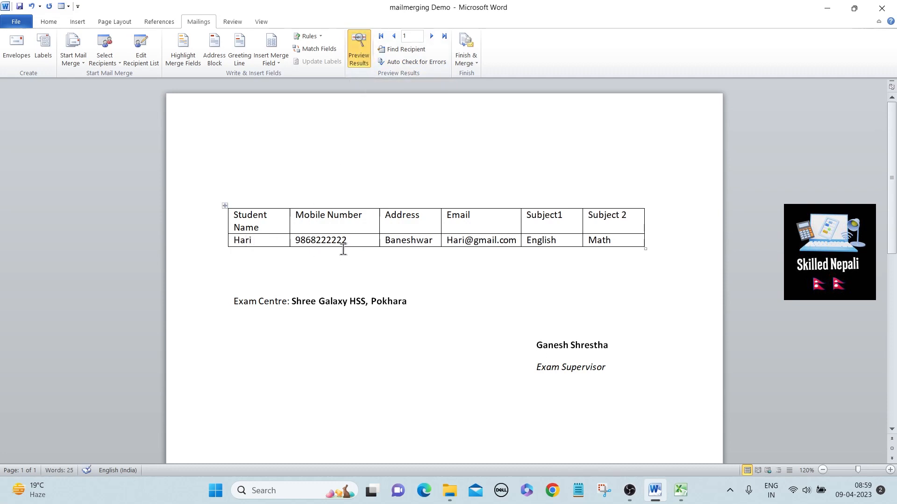
pyautogui.click(431, 37)
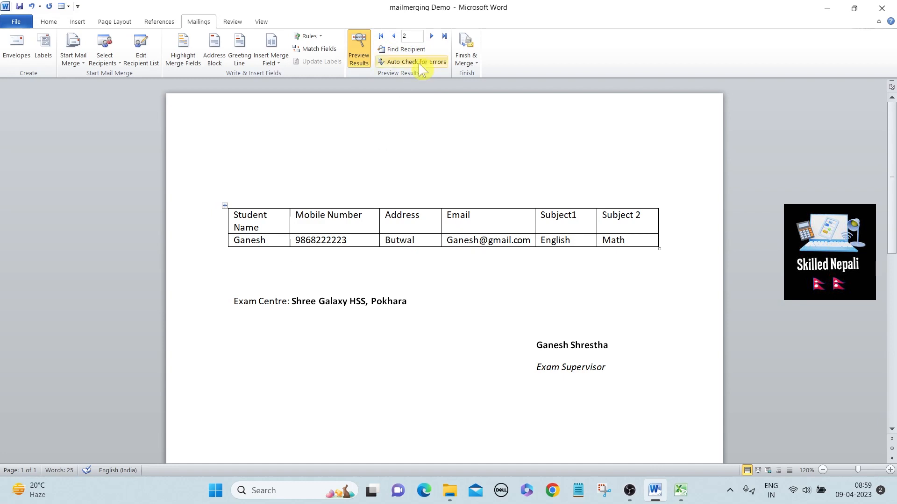
pyautogui.click(432, 36)
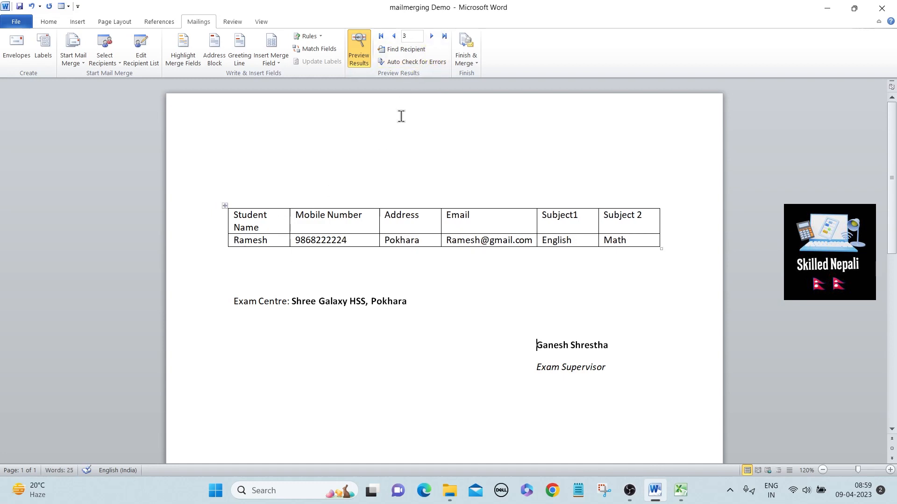
pyautogui.click(432, 37)
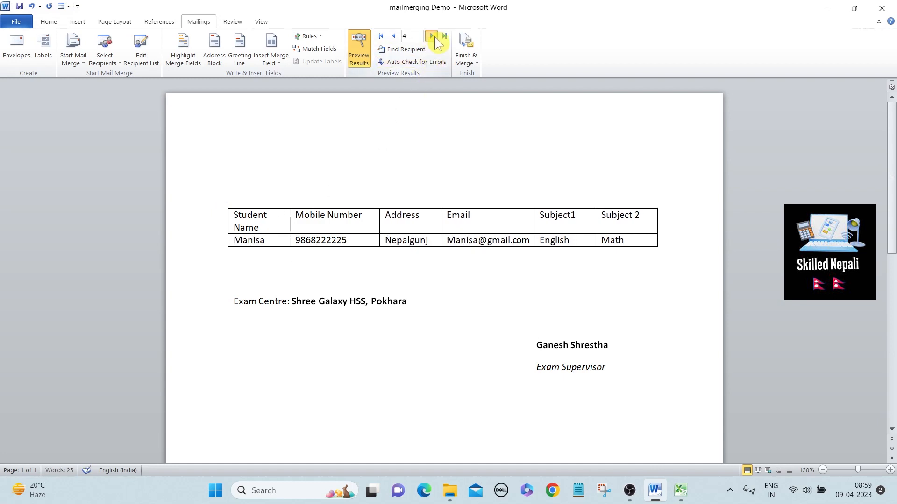
pyautogui.click(432, 36)
pyautogui.click(433, 36)
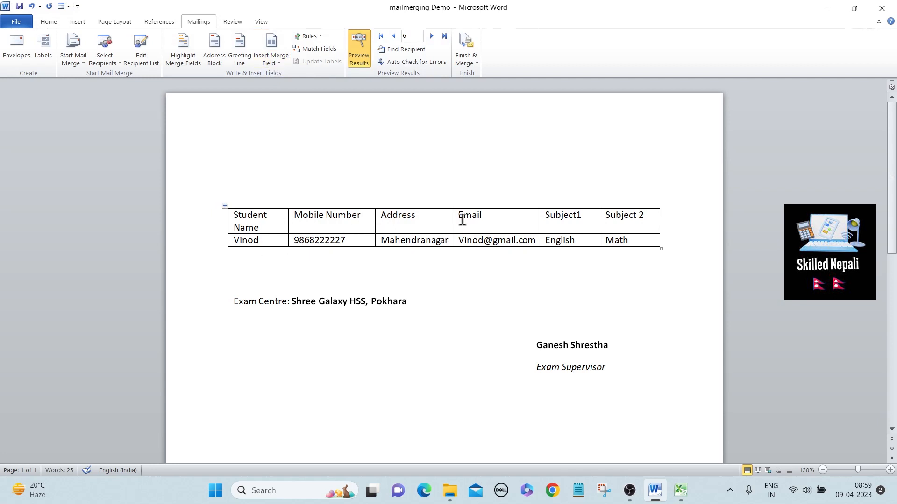
pyautogui.scroll(-5, 374, 245)
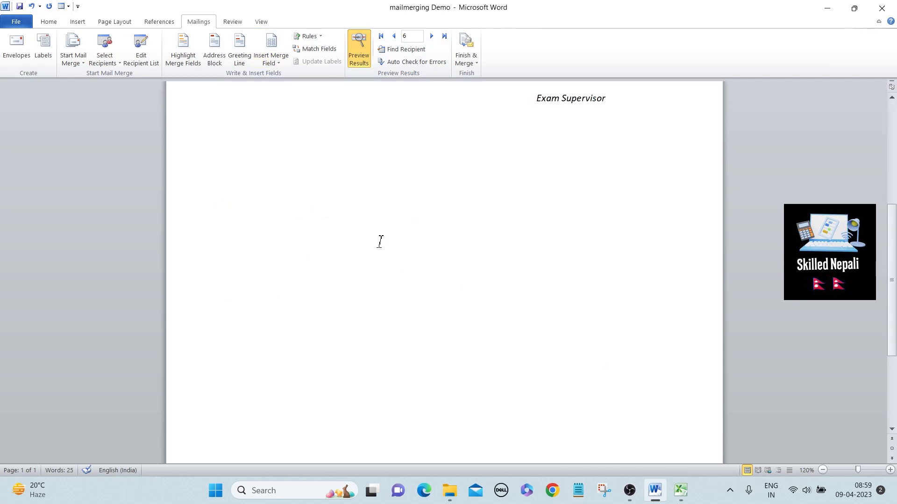
pyautogui.scroll(5, 380, 242)
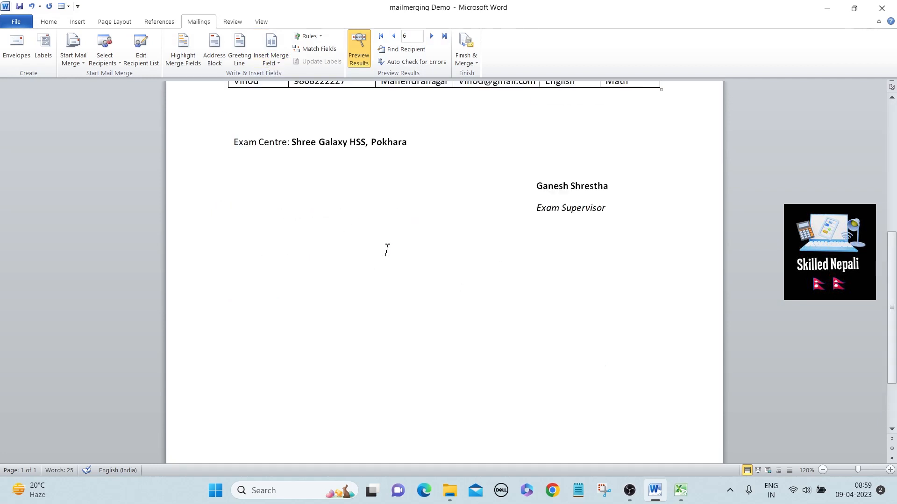
# - Finish the merge as editable individual documents, merging all records to a new document
pyautogui.click(471, 55)
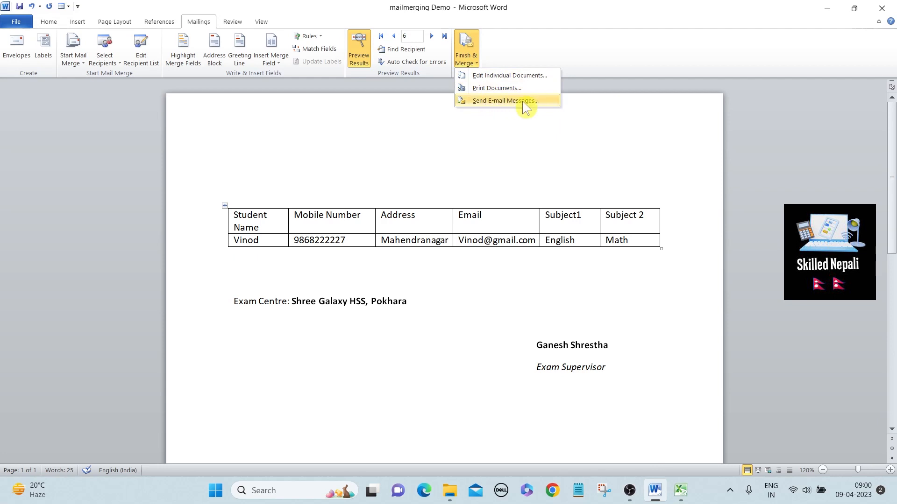
pyautogui.click(520, 76)
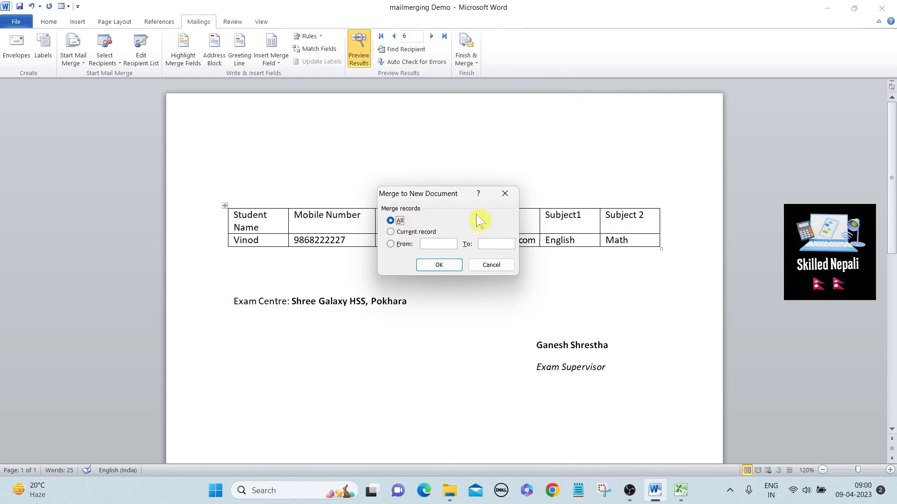
pyautogui.click(438, 265)
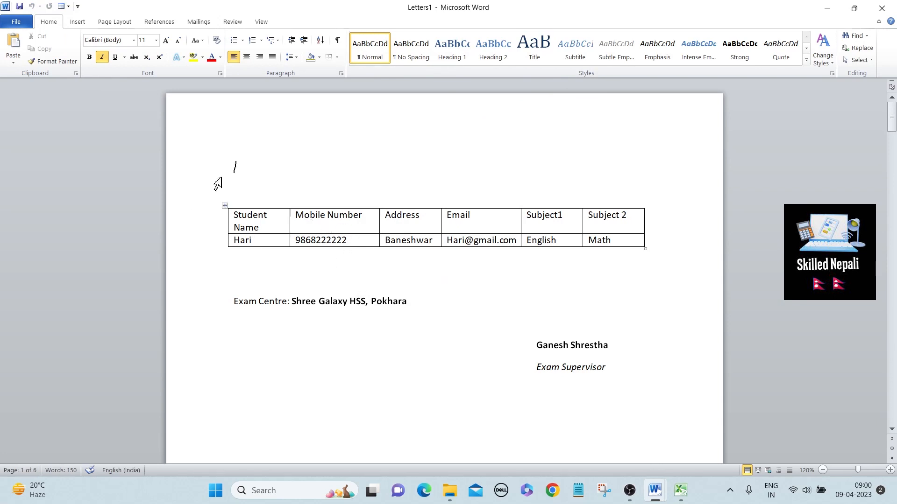
# - Review the merged letters from the first page through the sixth, checking each student's table, exam centre and signature block
pyautogui.moveTo(218, 184); pyautogui.dragTo(615, 378)
pyautogui.click(424, 358)
pyautogui.scroll(-5, 418, 310)
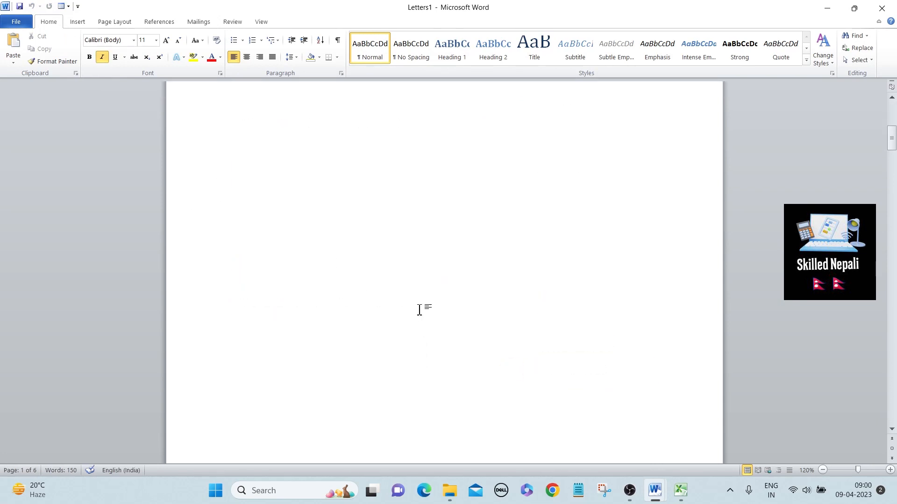
pyautogui.scroll(-15, 419, 310)
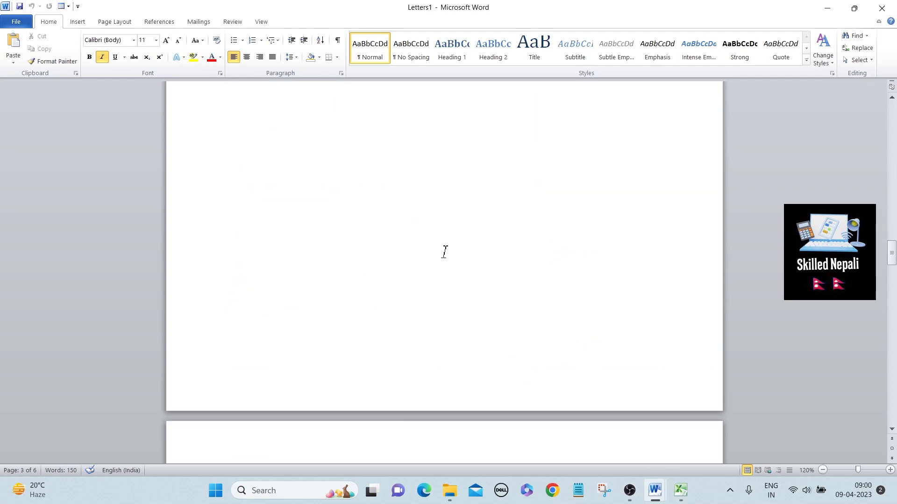
pyautogui.scroll(-15, 444, 252)
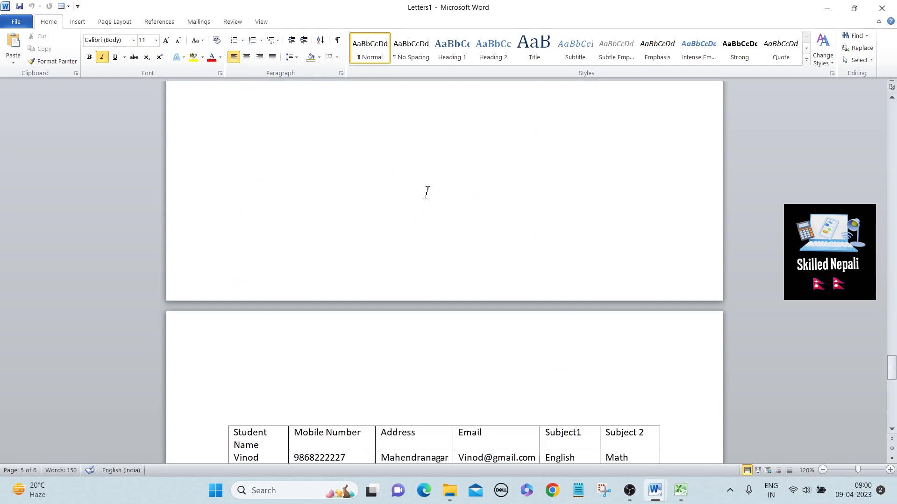
pyautogui.scroll(-10, 427, 192)
pyautogui.scroll(5, 374, 193)
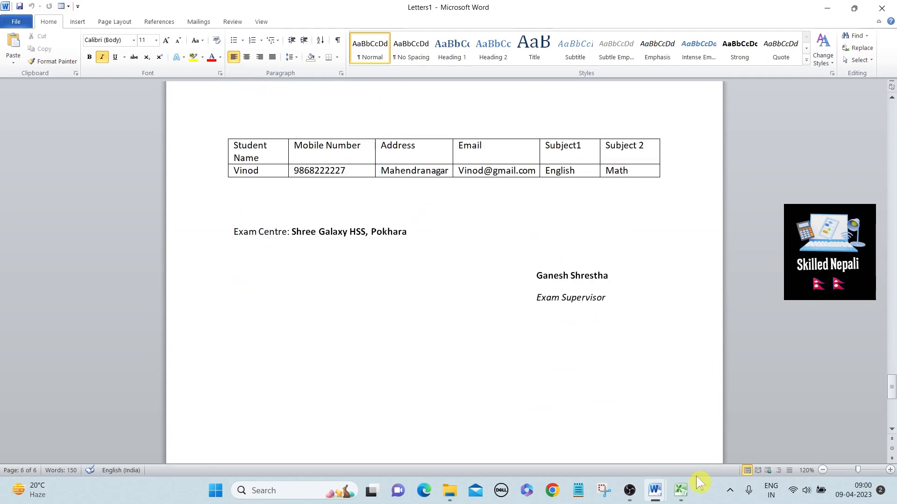
# - Switch to Excel to check all student records in the MailMergeList workbook, then return to the first merged letter in Word
pyautogui.click(681, 490)
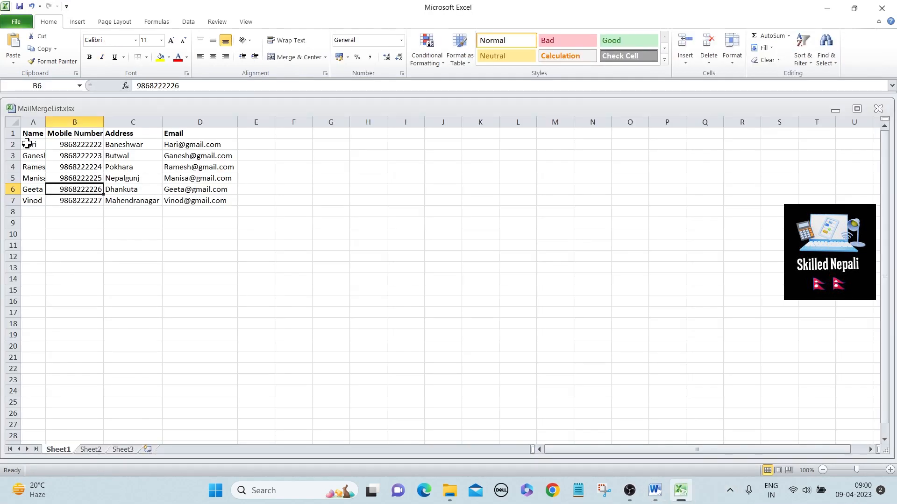
pyautogui.moveTo(27, 143); pyautogui.dragTo(212, 141)
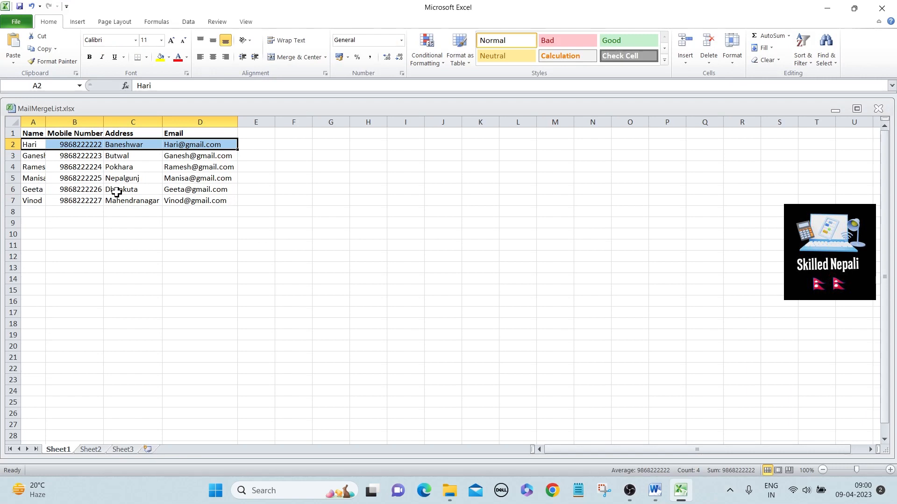
pyautogui.hotkey('ctrl', 'shift', 'Down')
pyautogui.click(259, 208)
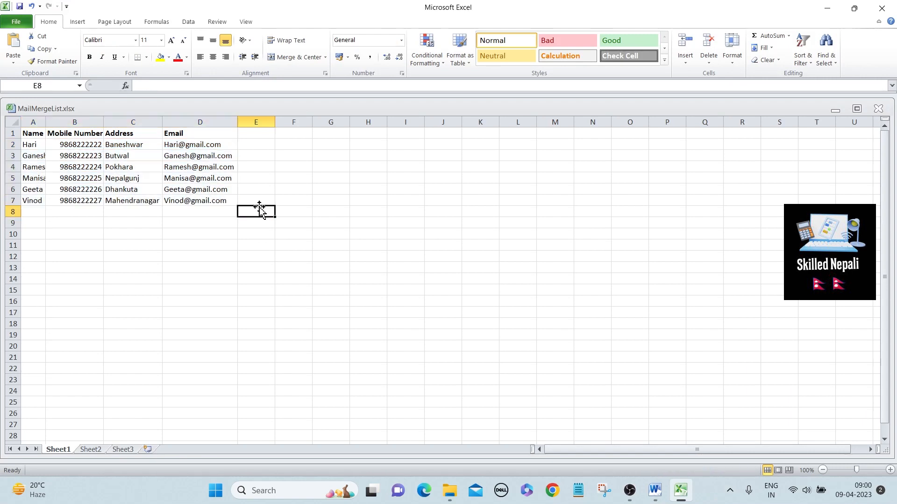
pyautogui.hotkey('alt', 'Tab')
pyautogui.scroll(20, 386, 291)
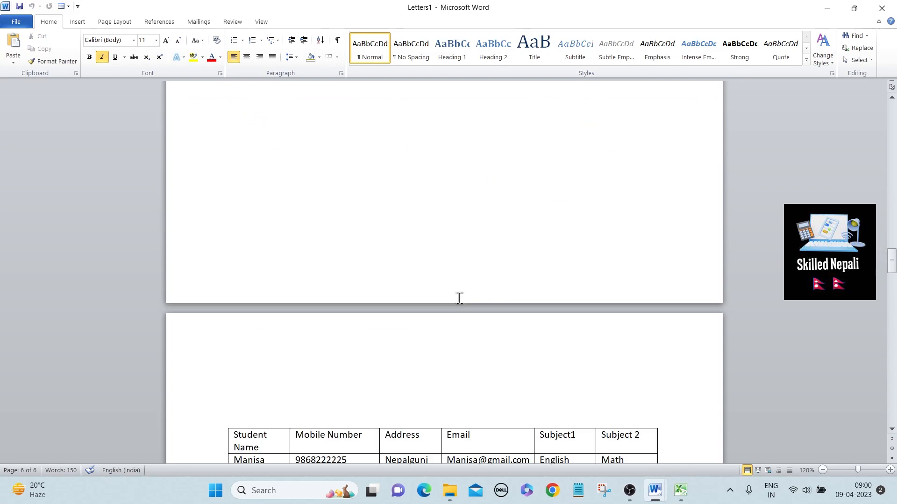
pyautogui.scroll(10, 460, 299)
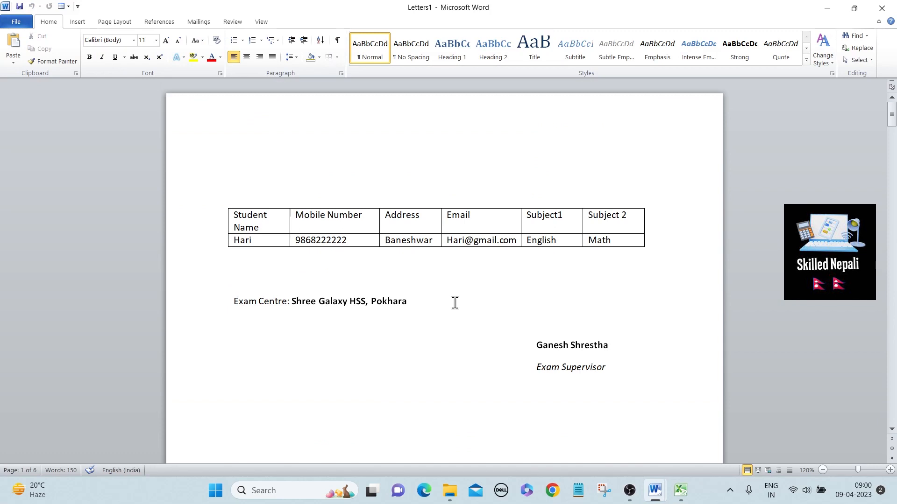
# - Start a Letters mail merge in the merged document, using Sheet1$ of the Desktop's MailMergeList workbook as the existing recipient list
pyautogui.click(200, 23)
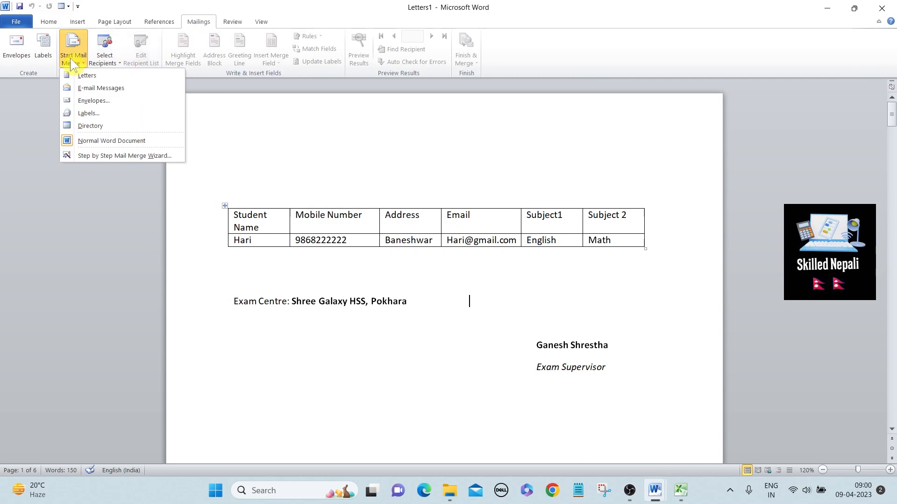
pyautogui.click(84, 75)
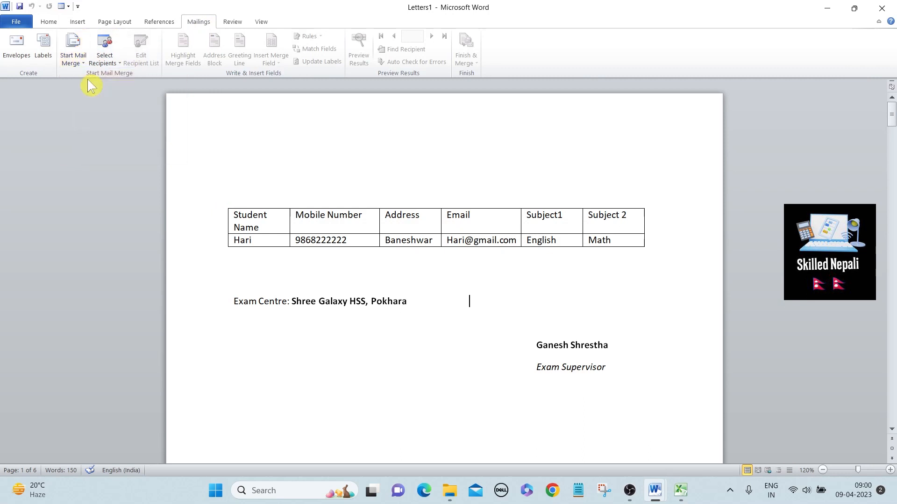
pyautogui.click(106, 61)
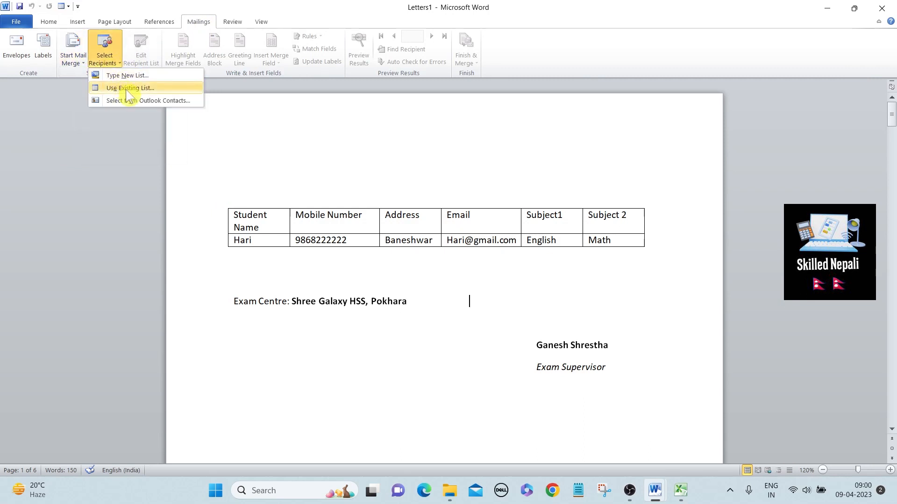
pyautogui.click(129, 89)
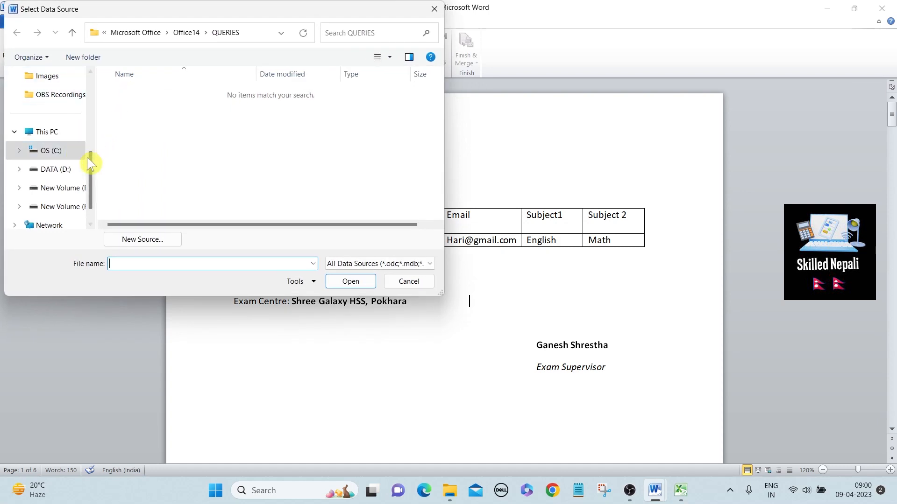
pyautogui.click(55, 132)
pyautogui.scroll(-5, 187, 140)
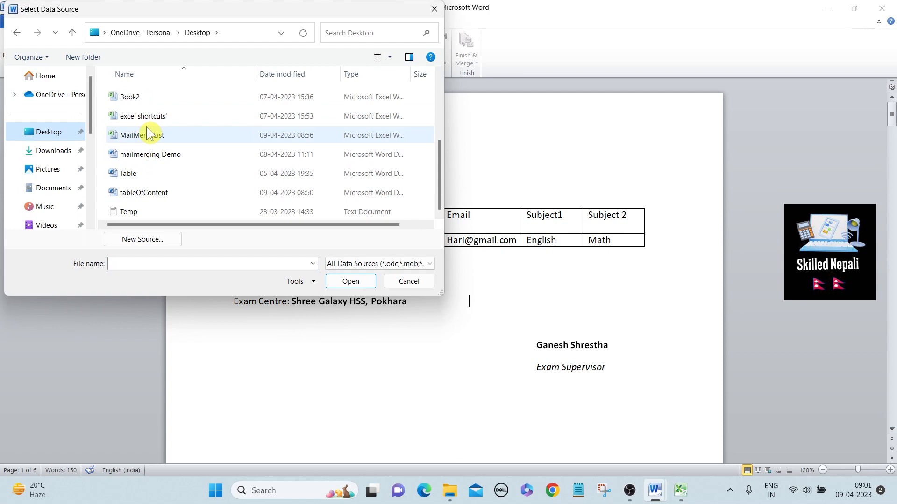
pyautogui.click(159, 138)
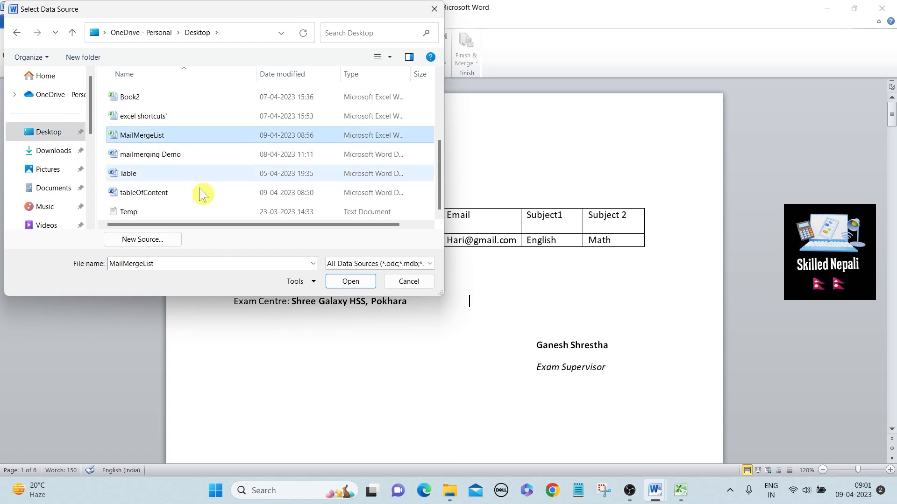
pyautogui.click(351, 282)
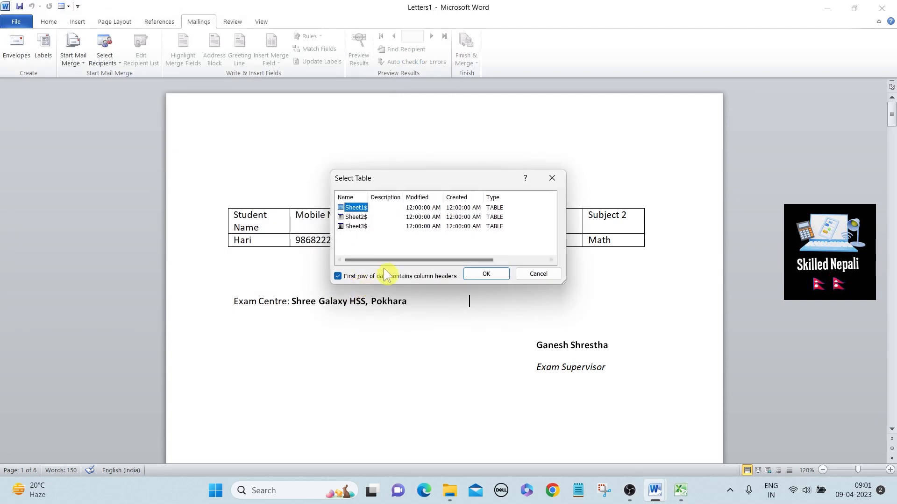
pyautogui.click(486, 275)
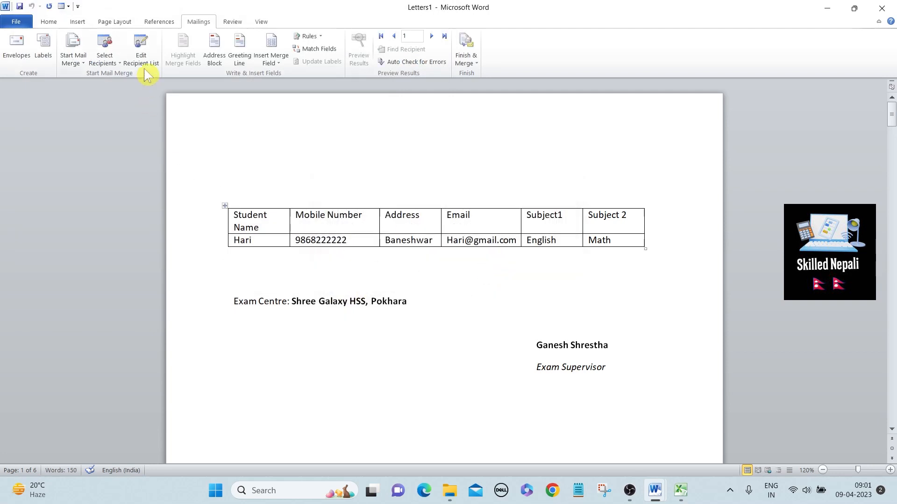
# - Look over the merge fields available from the recipient list, with the student's name in the first letter's table selected
pyautogui.click(278, 60)
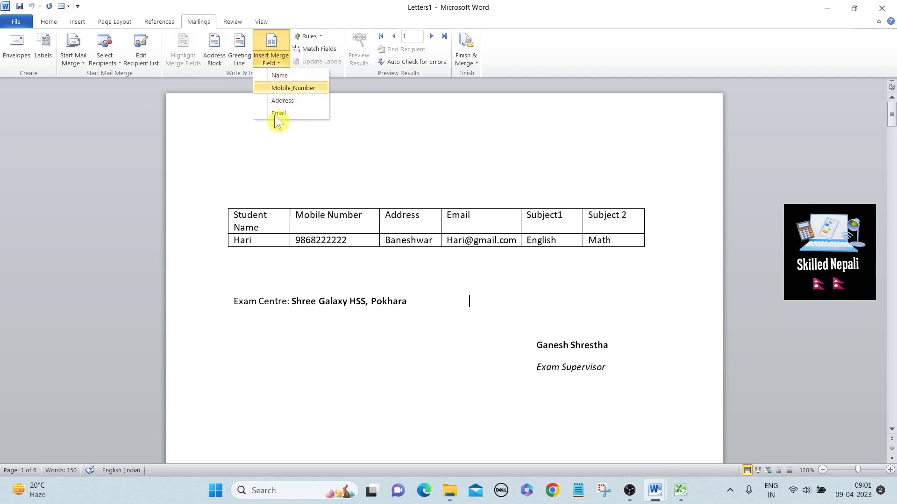
pyautogui.click(298, 169)
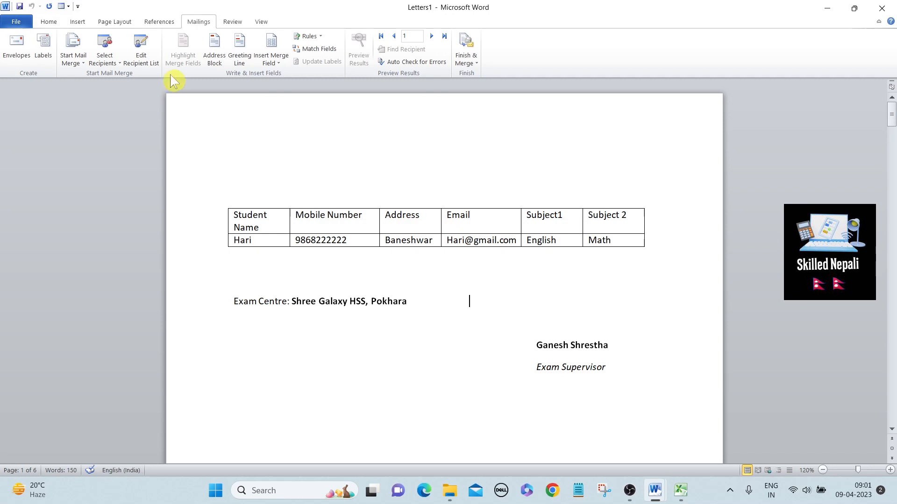
pyautogui.moveTo(256, 240); pyautogui.dragTo(230, 244)
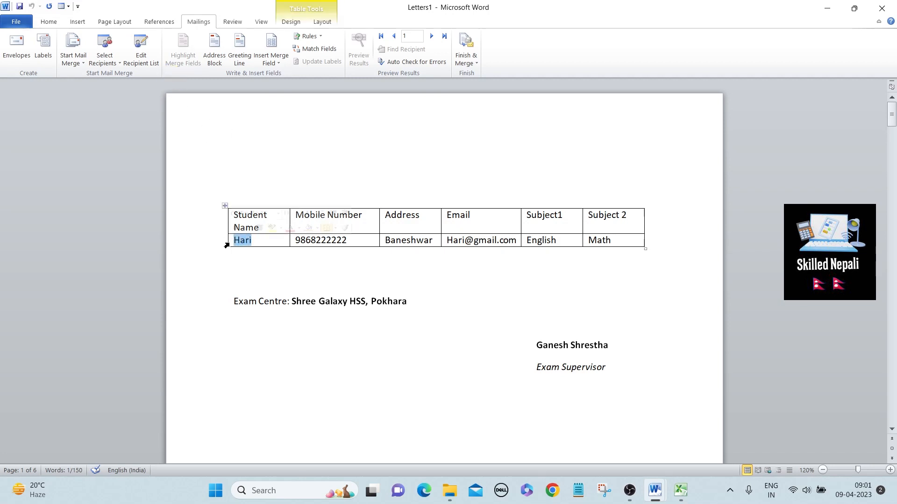
pyautogui.click(280, 61)
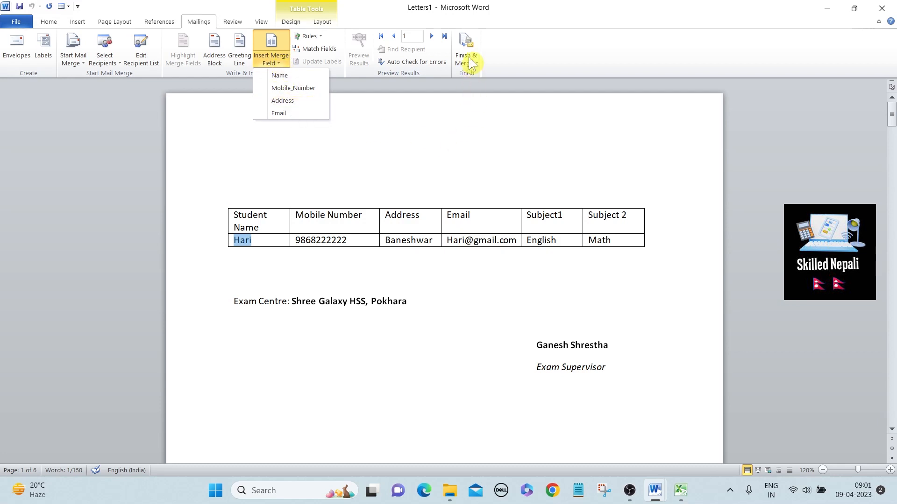
pyautogui.click(419, 161)
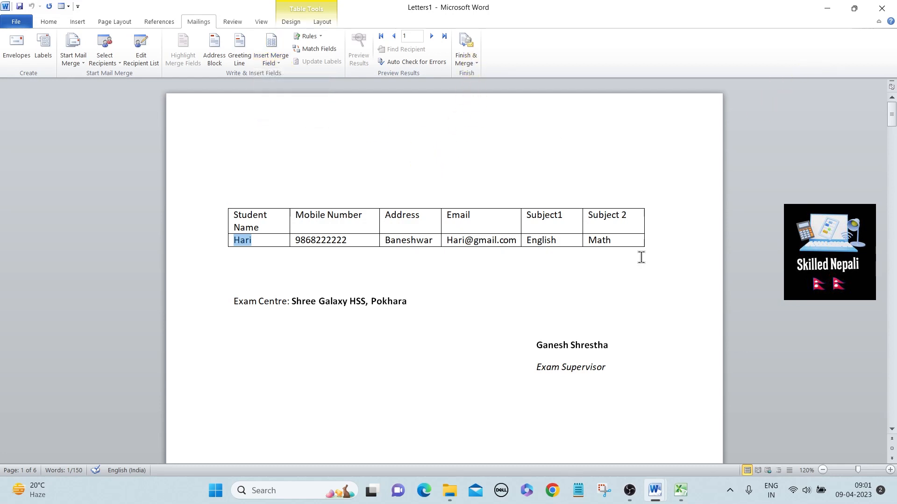